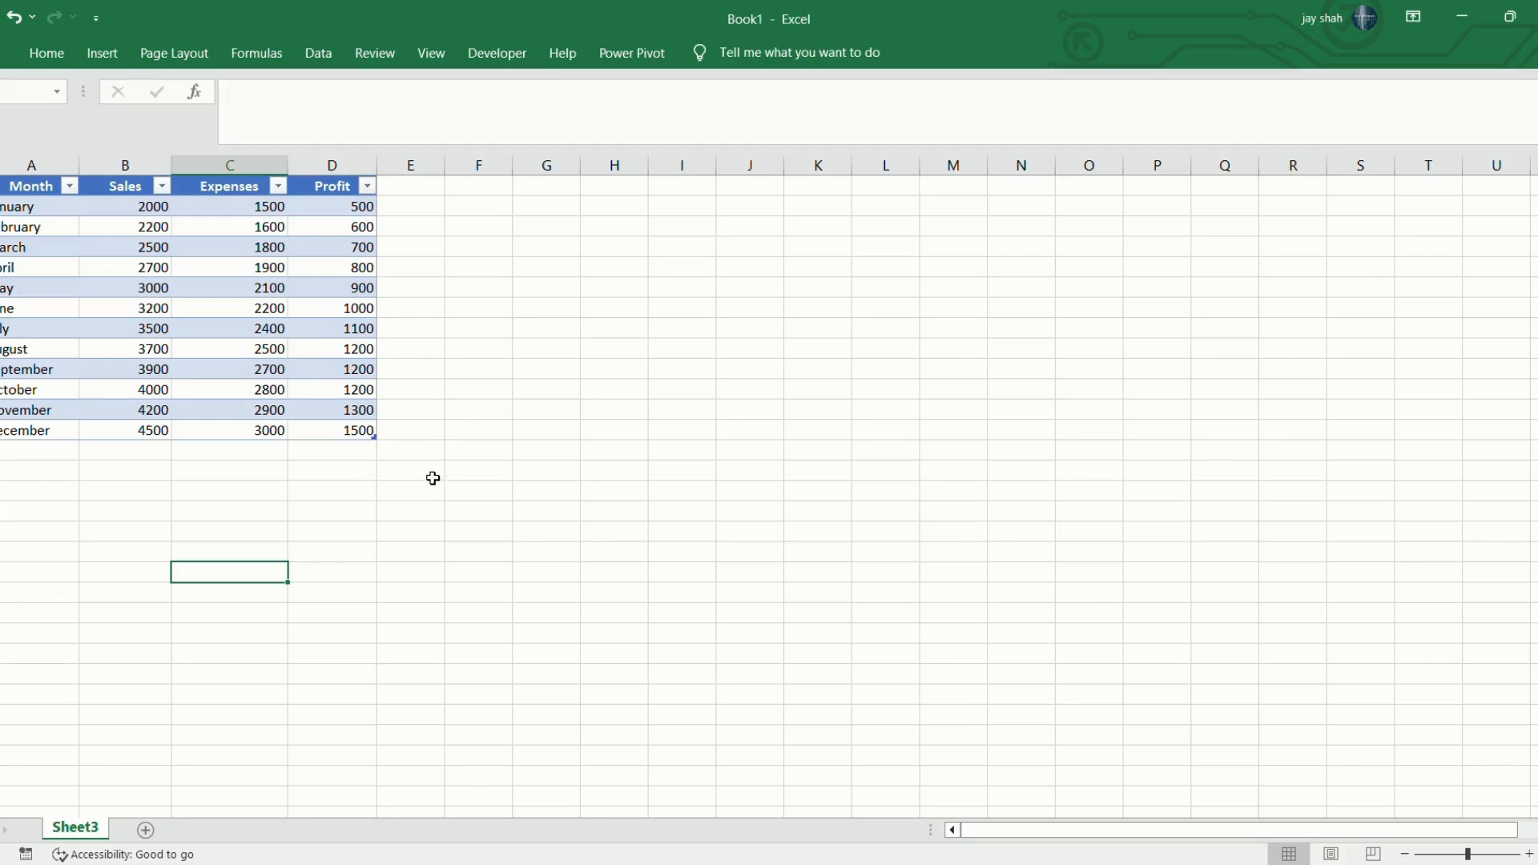
Create a PivotTable on a new worksheet from the monthly sales, expenses and profit table.
drag(125, 208, 354, 436)
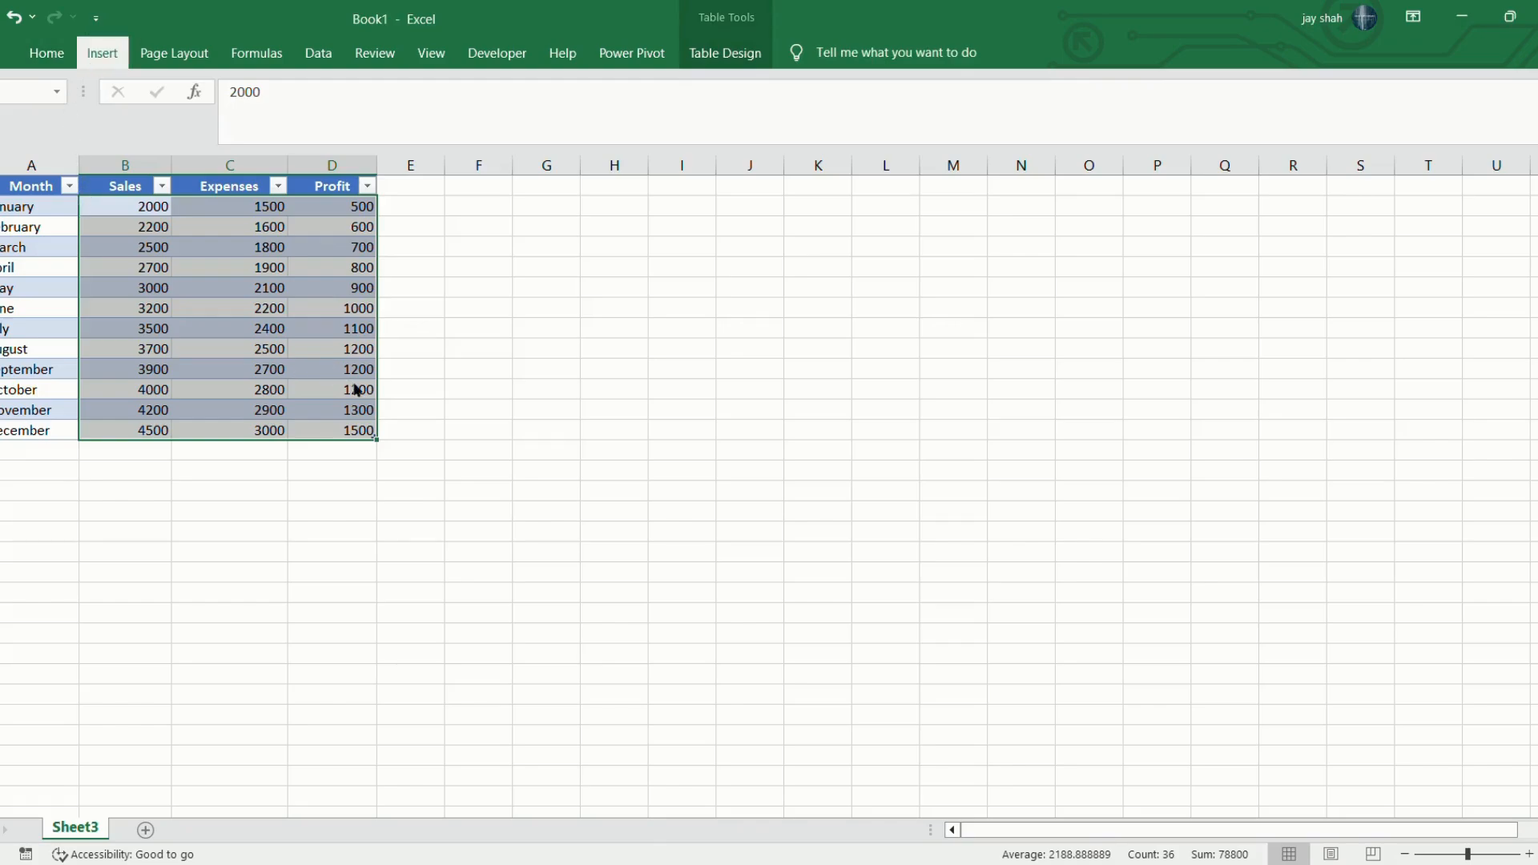
drag(0, 190, 212, 426)
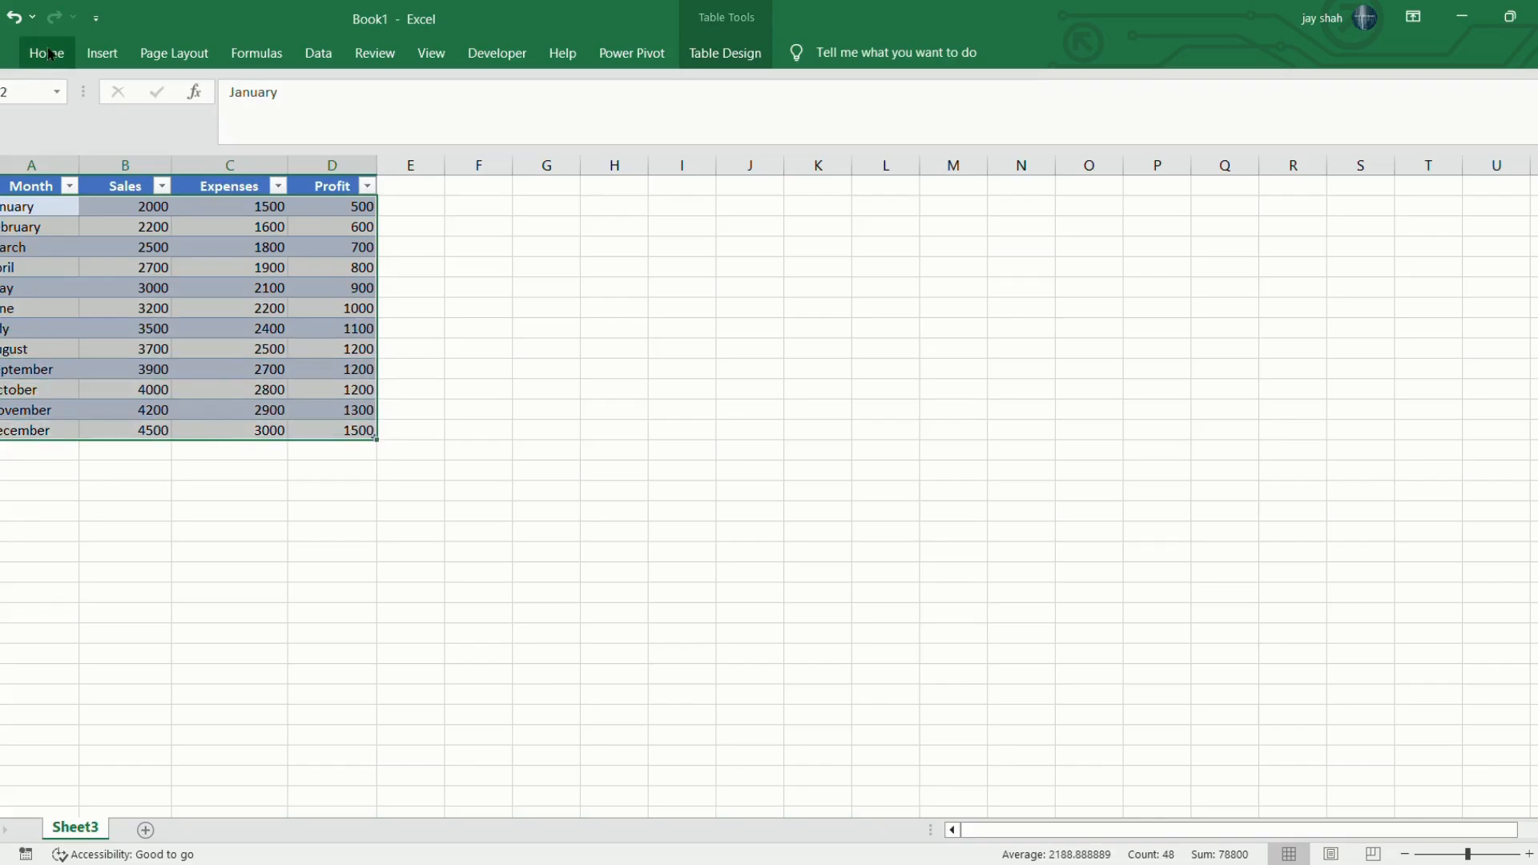
key(ctrl+c)
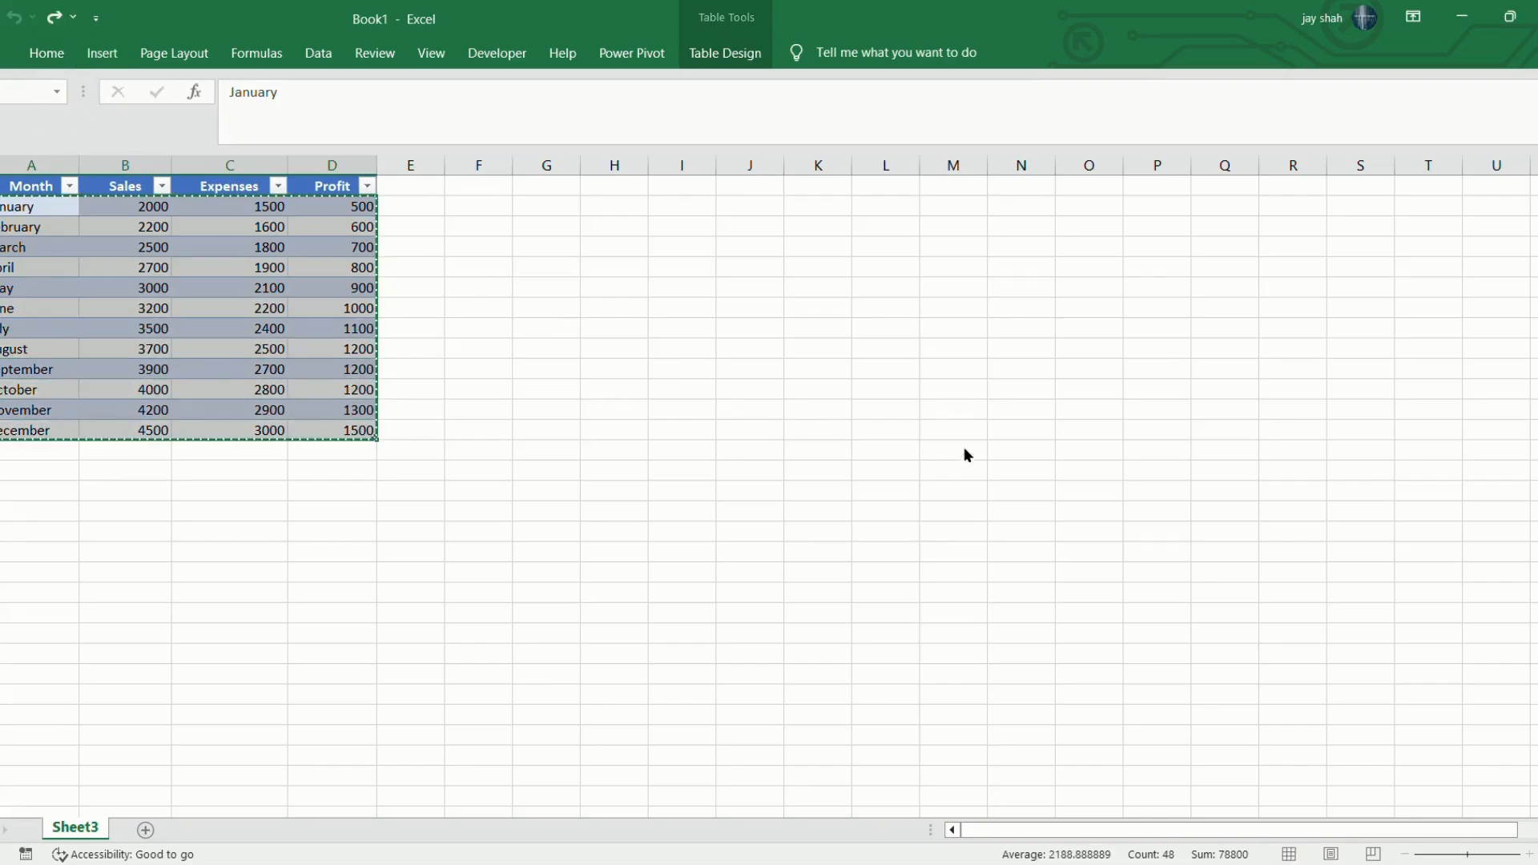
key(ctrl+y)
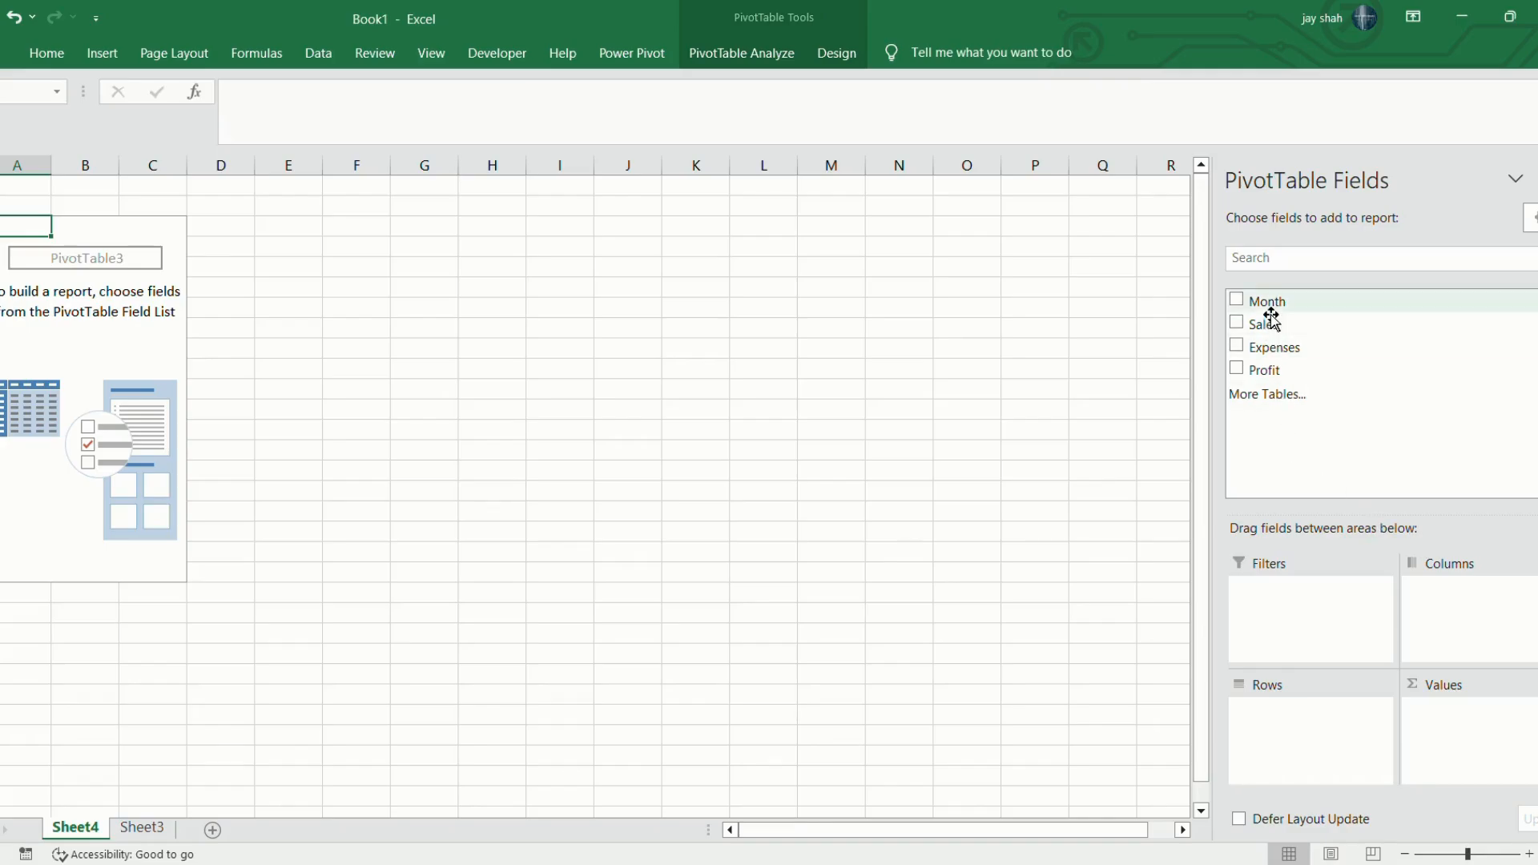
Build the PivotTable with Month as rows and the sums of Profit, Expenses and Sales, in that order, as values.
drag(1266, 302, 1354, 740)
drag(1264, 370, 1466, 749)
drag(1274, 346, 1506, 733)
drag(1269, 328, 1449, 753)
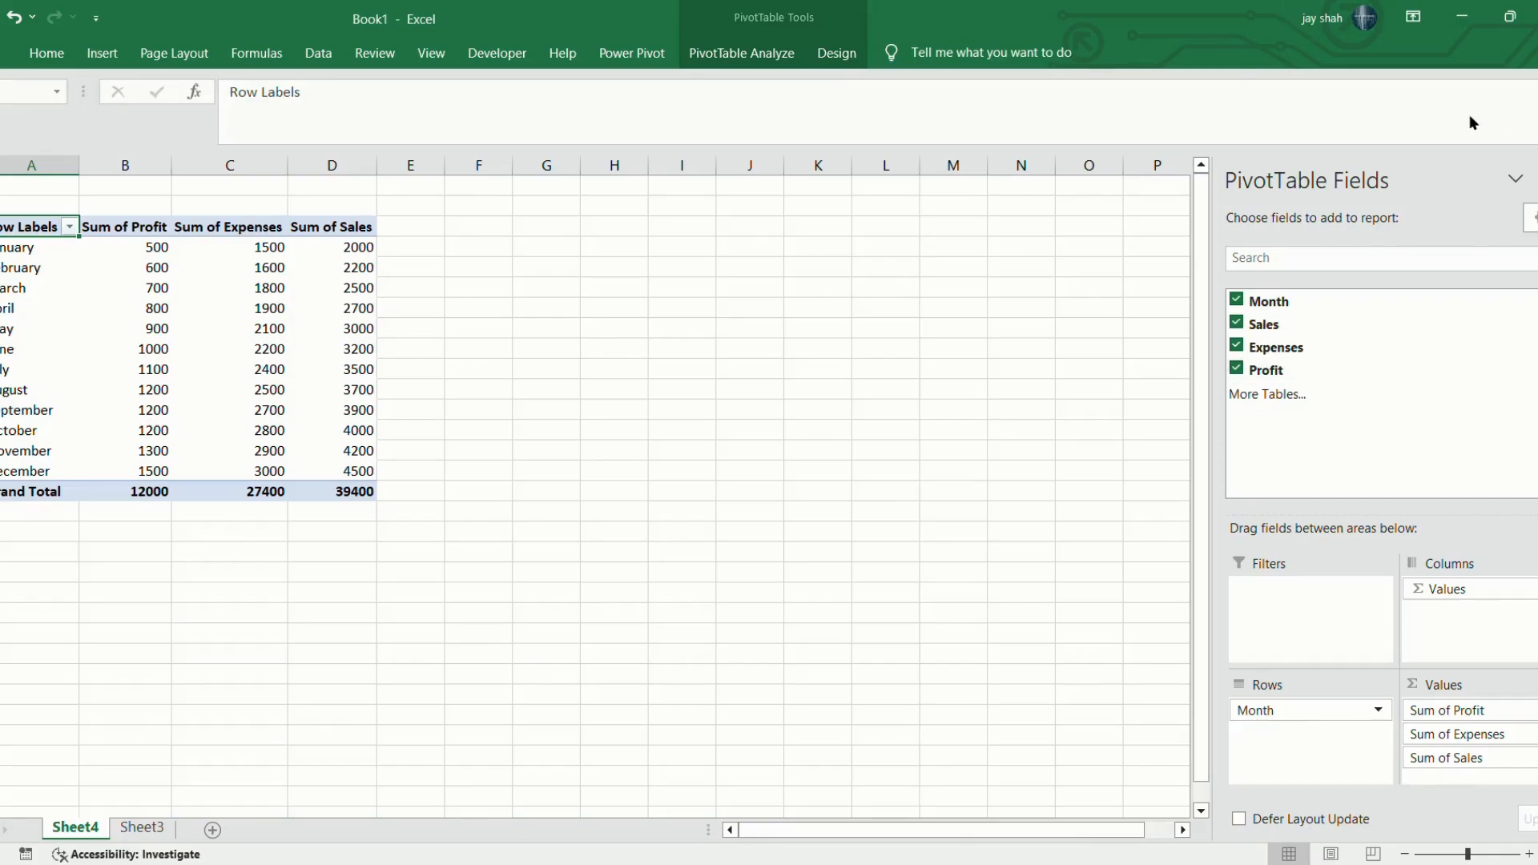
click(747, 272)
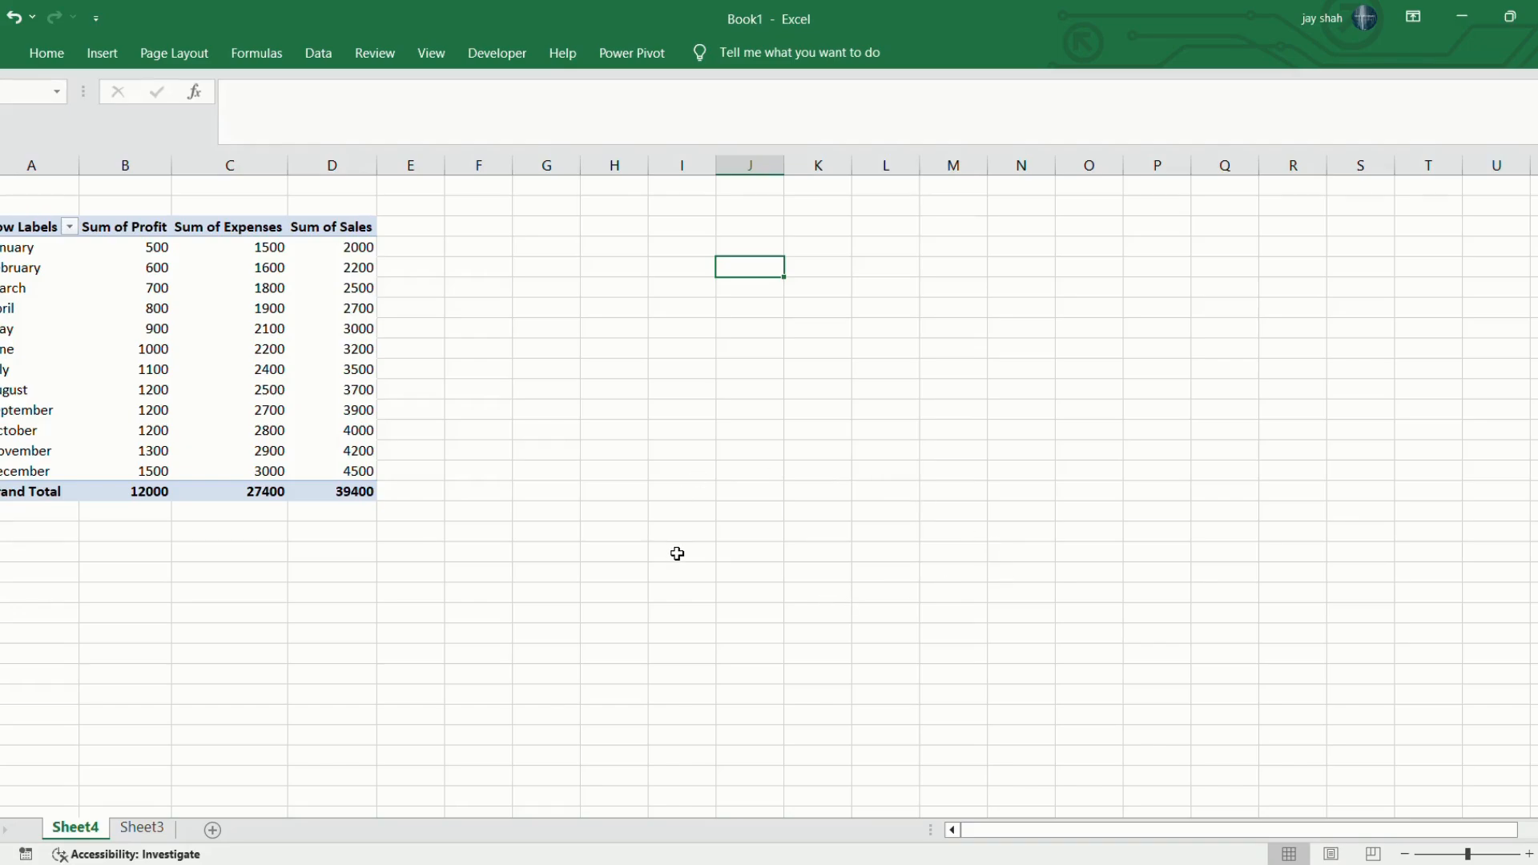
Insert a Month slicer for the PivotTable, place it directly beside the table and match its lower edge to the Grand Total row.
click(268, 352)
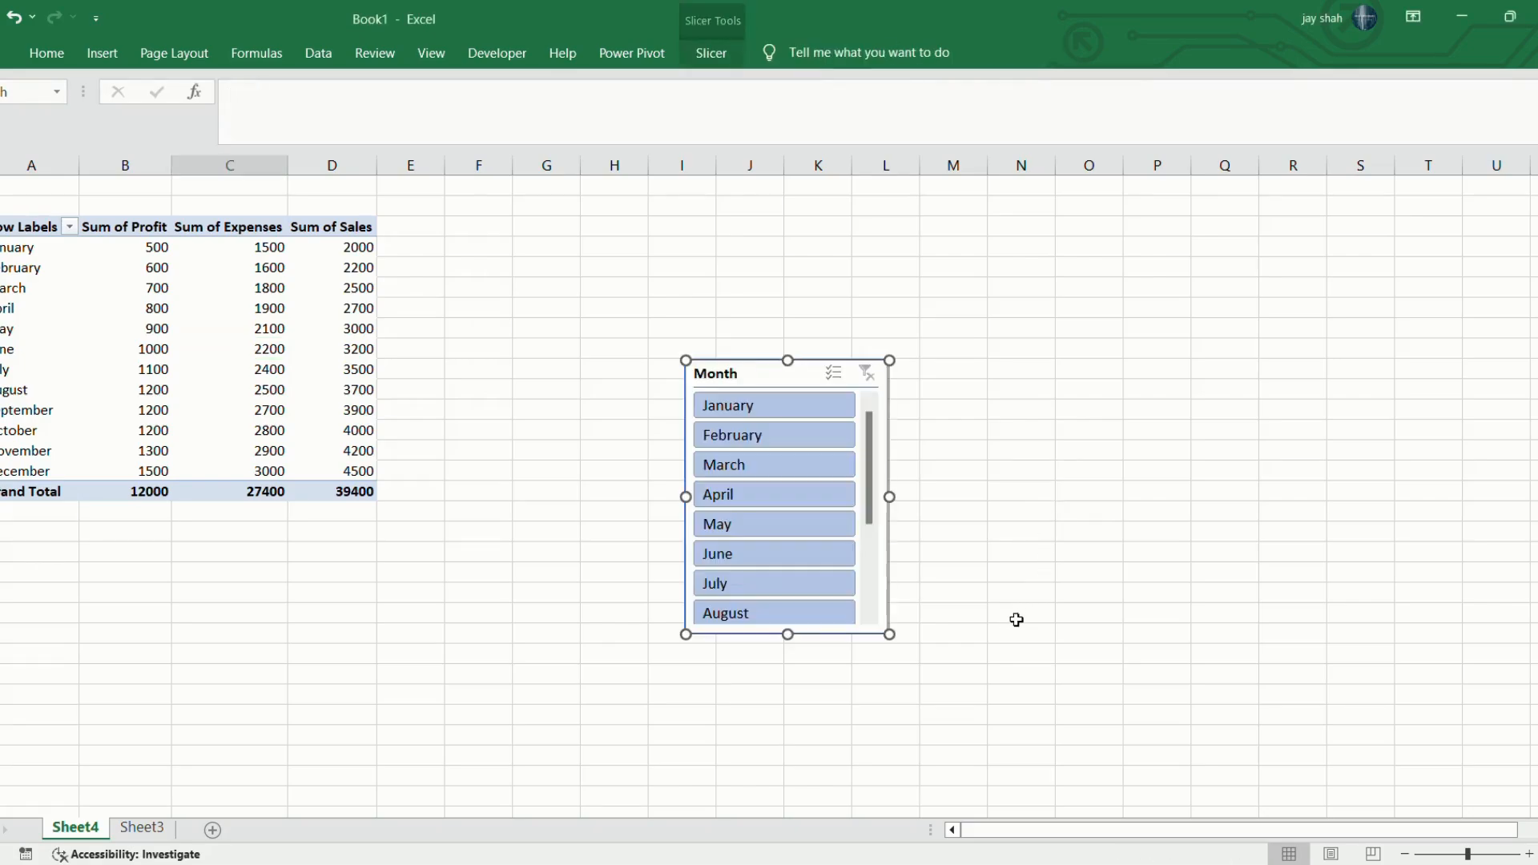
drag(789, 385, 476, 238)
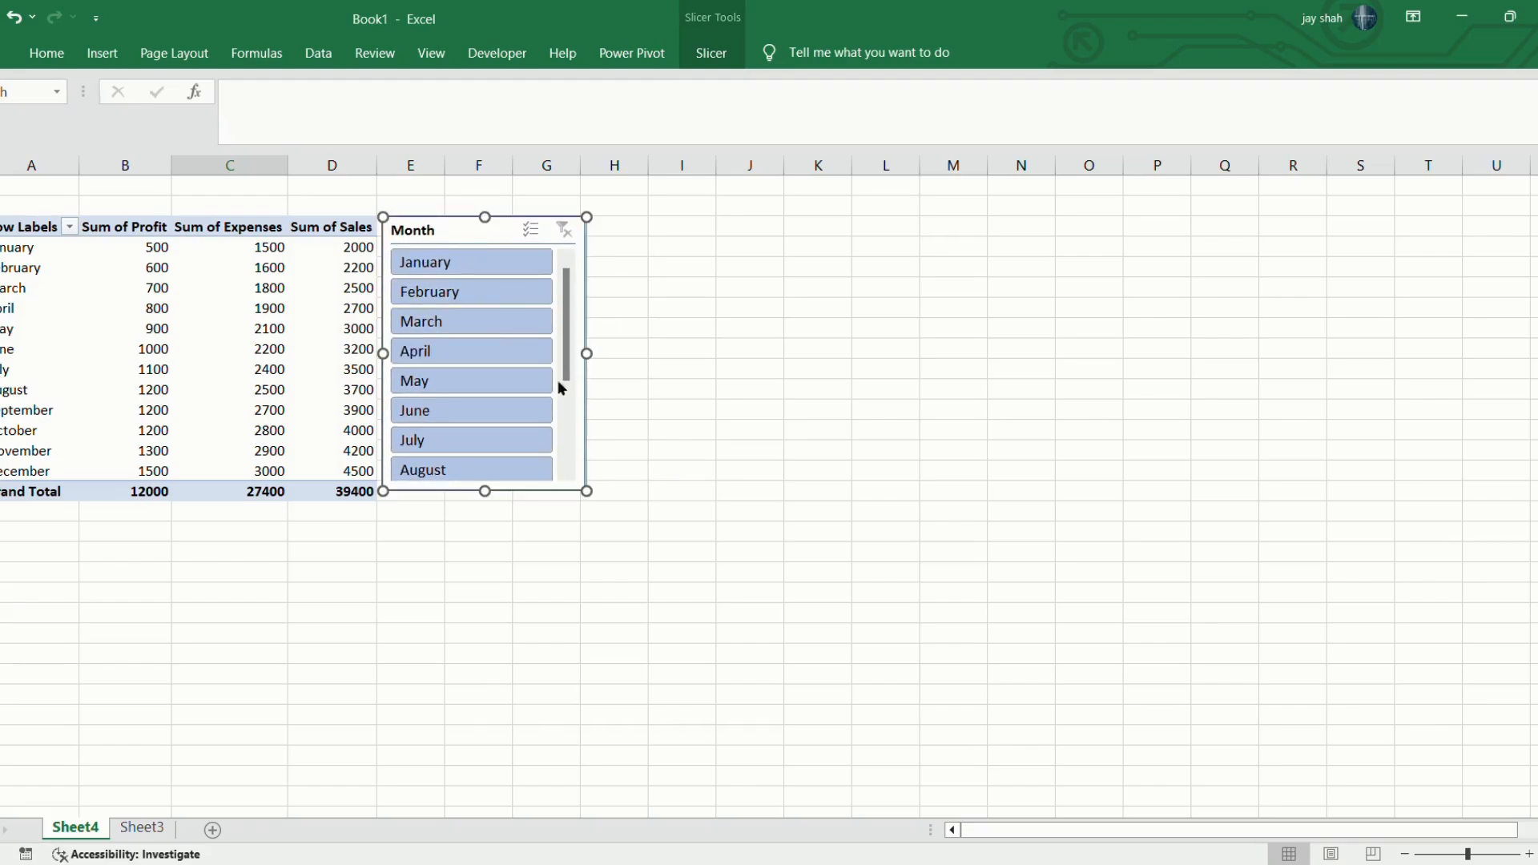
mouse_move(599, 499)
mouse_down()
mouse_move(607, 521)
mouse_move(593, 507)
mouse_up()
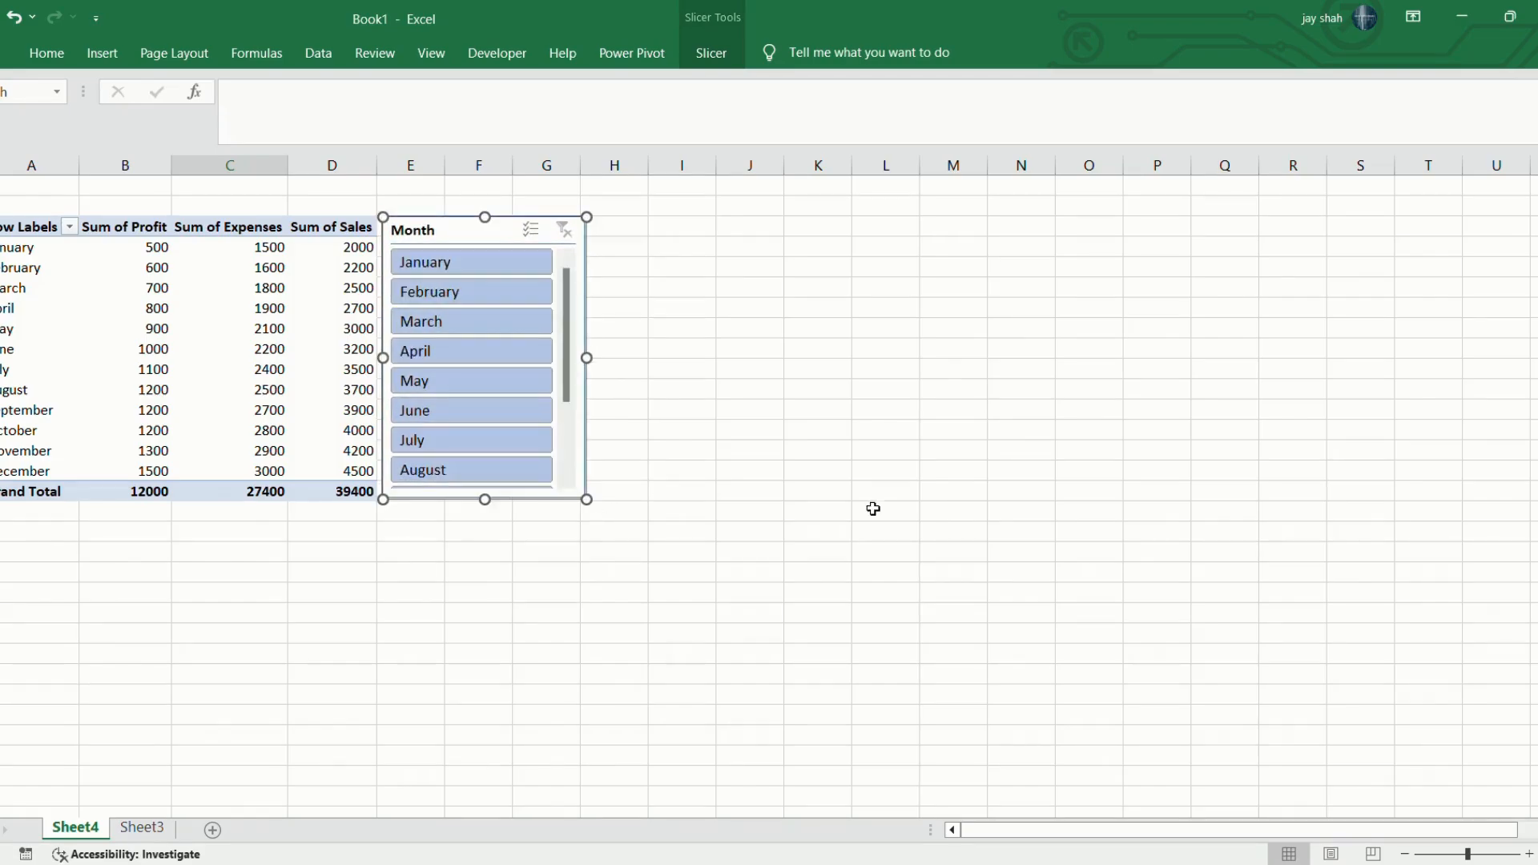
click(1200, 414)
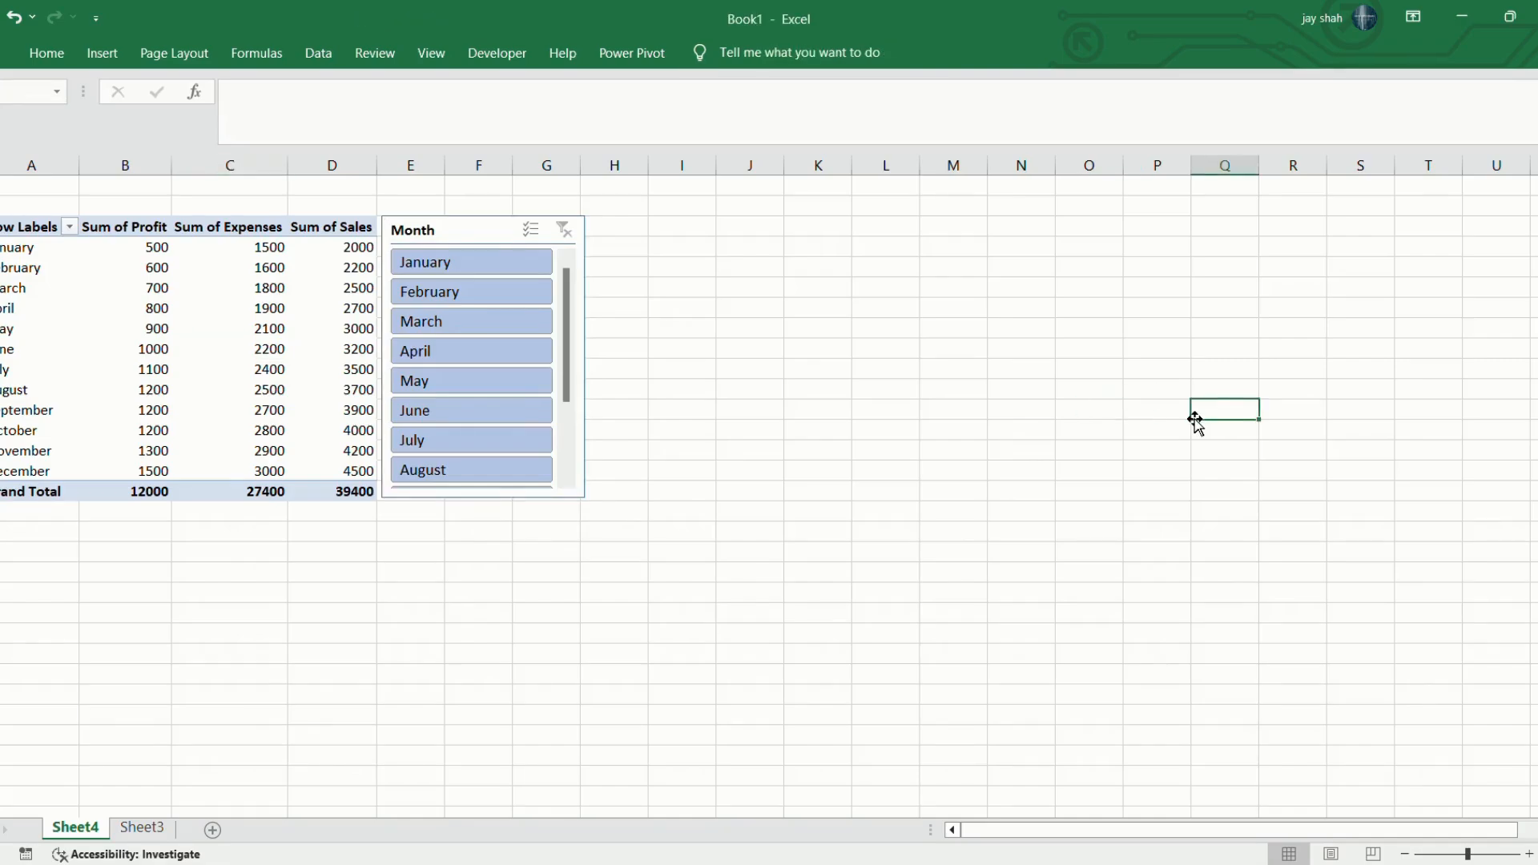
Insert a clustered column PivotChart from the PivotTable's monthly data and place it beside the Month slicer.
click(197, 393)
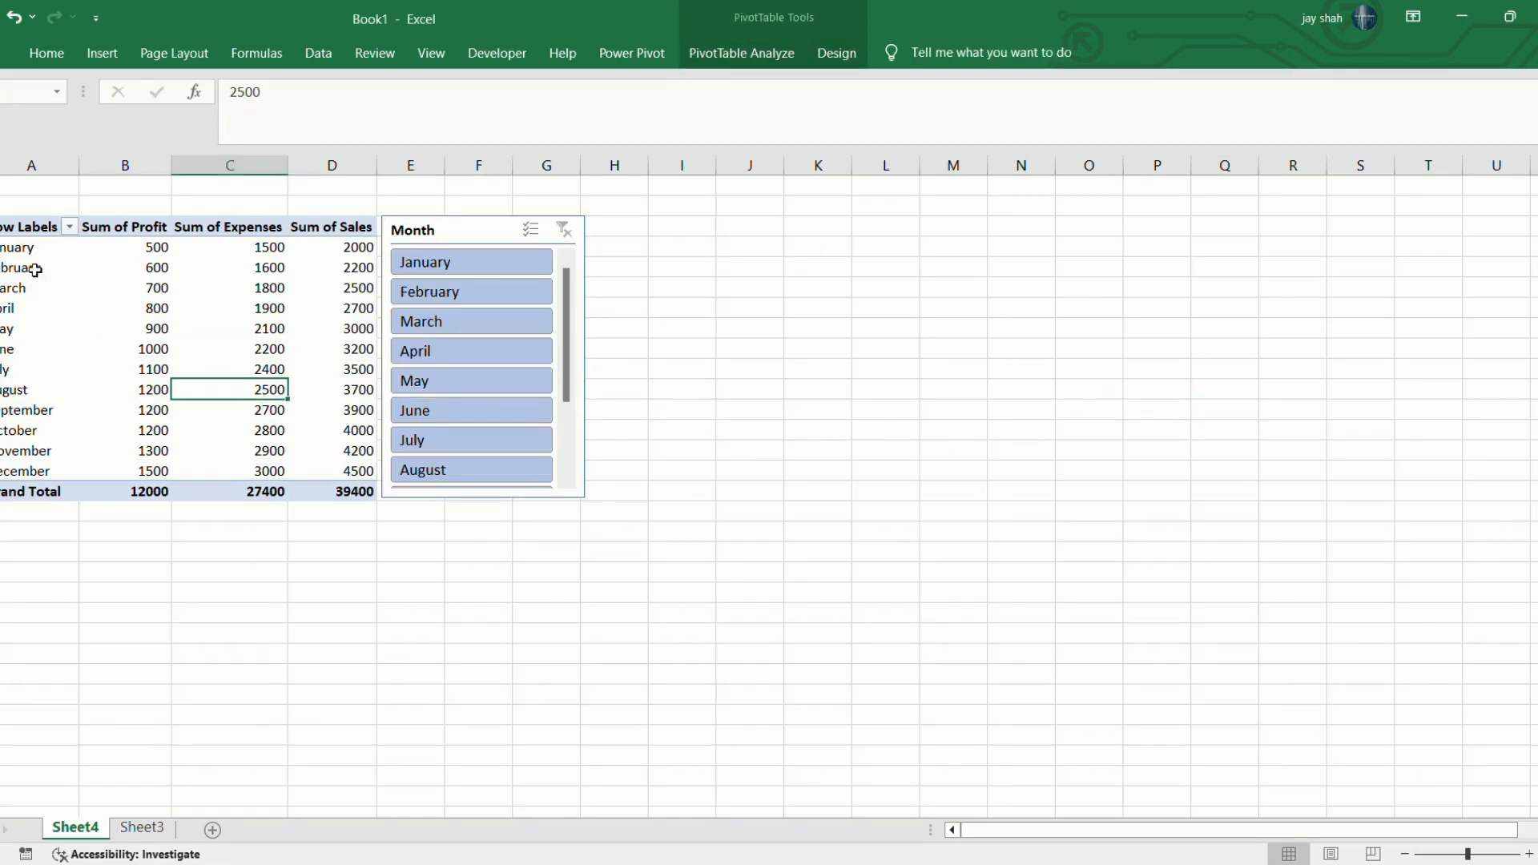
drag(11, 253, 230, 479)
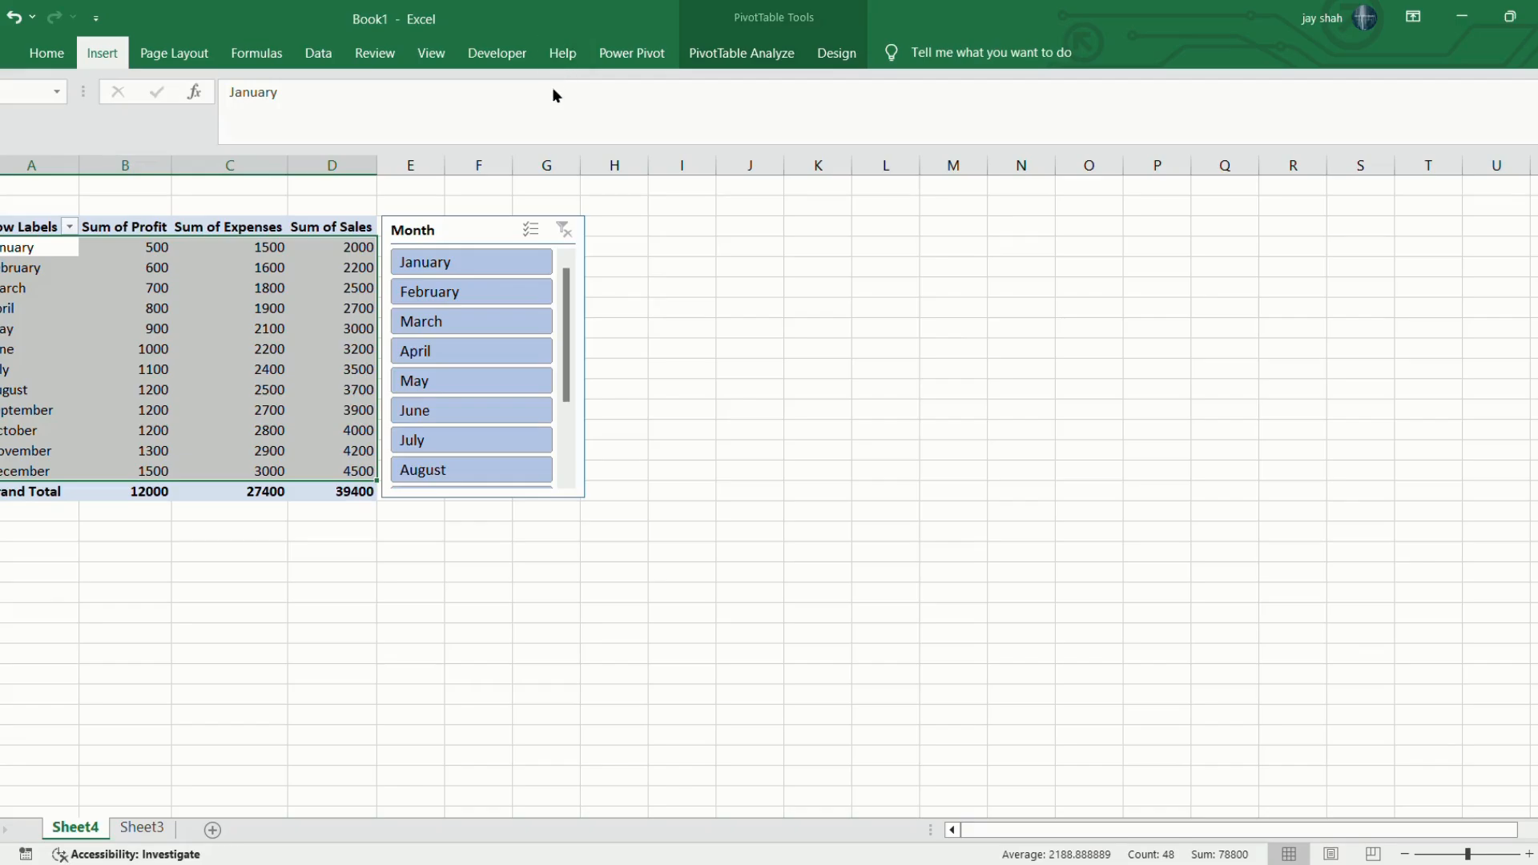
key(alt+F1)
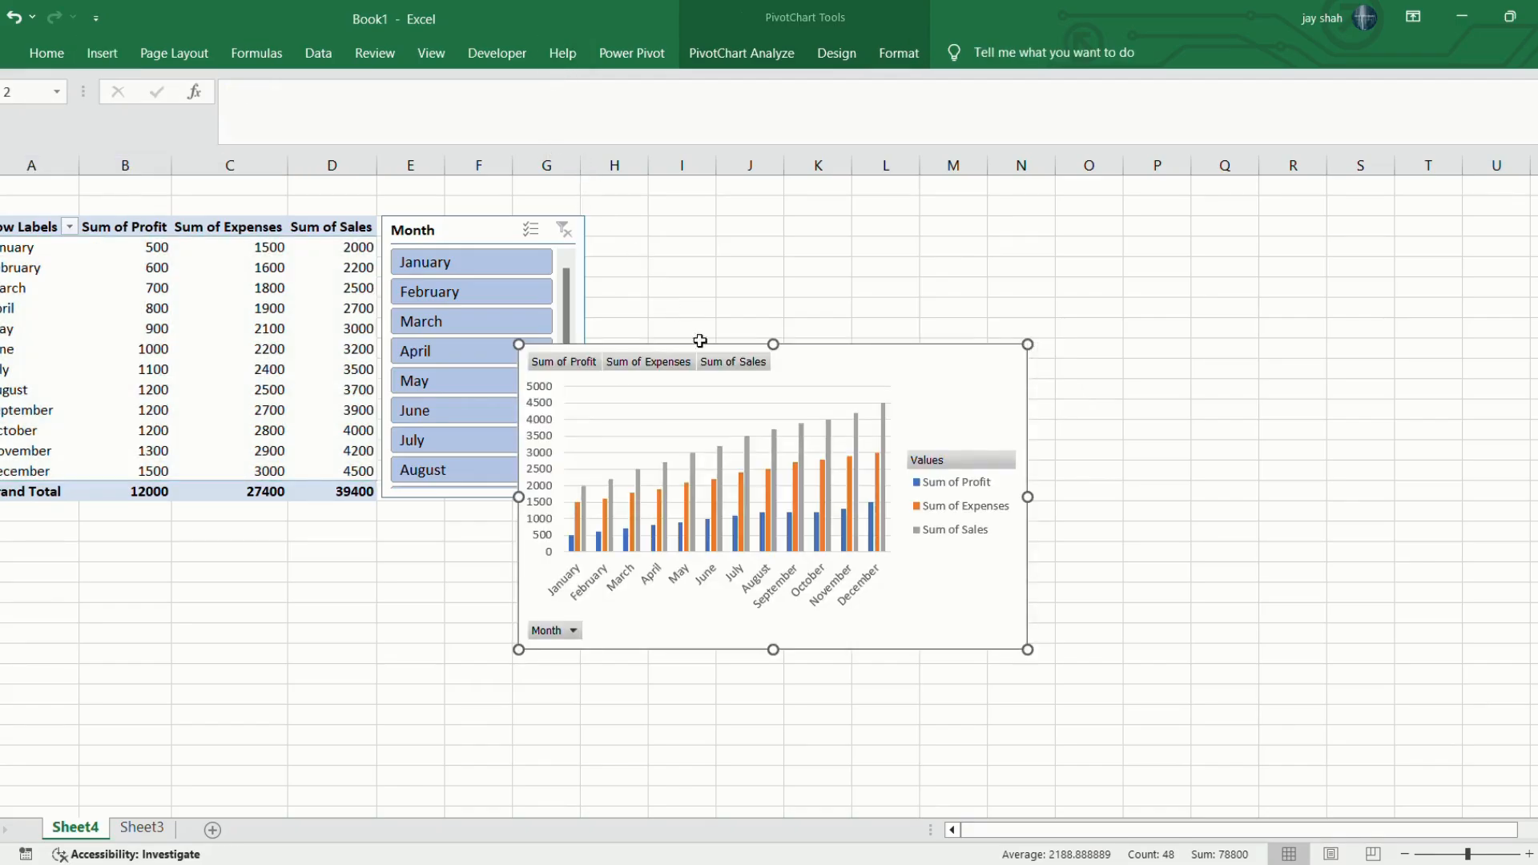
drag(871, 384, 940, 248)
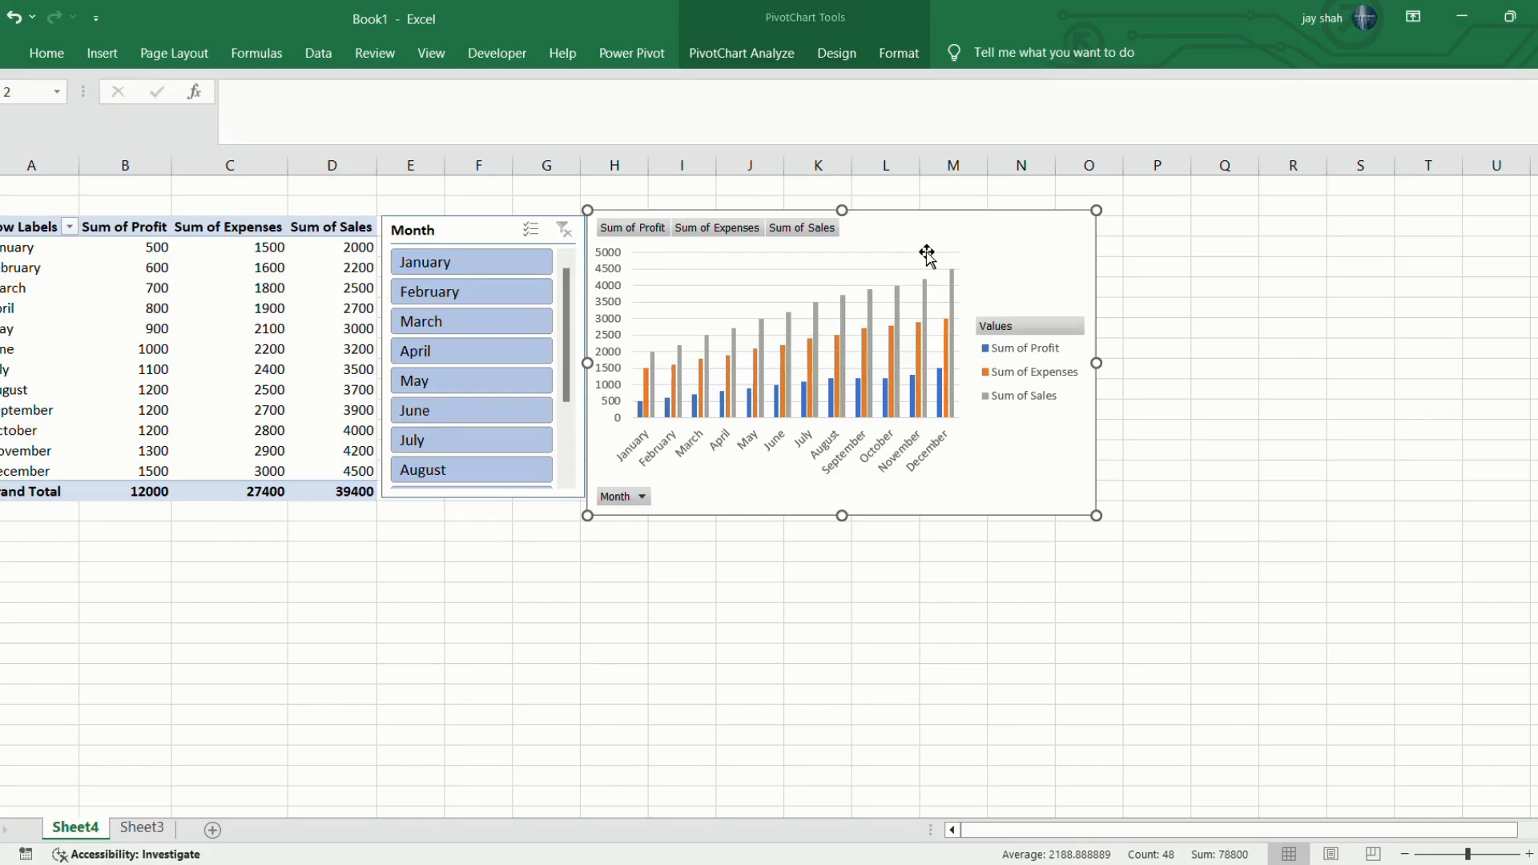
Move the PivotChart onto a new worksheet named dashboard and enlarge it to reach about the end of column I.
key(Delete)
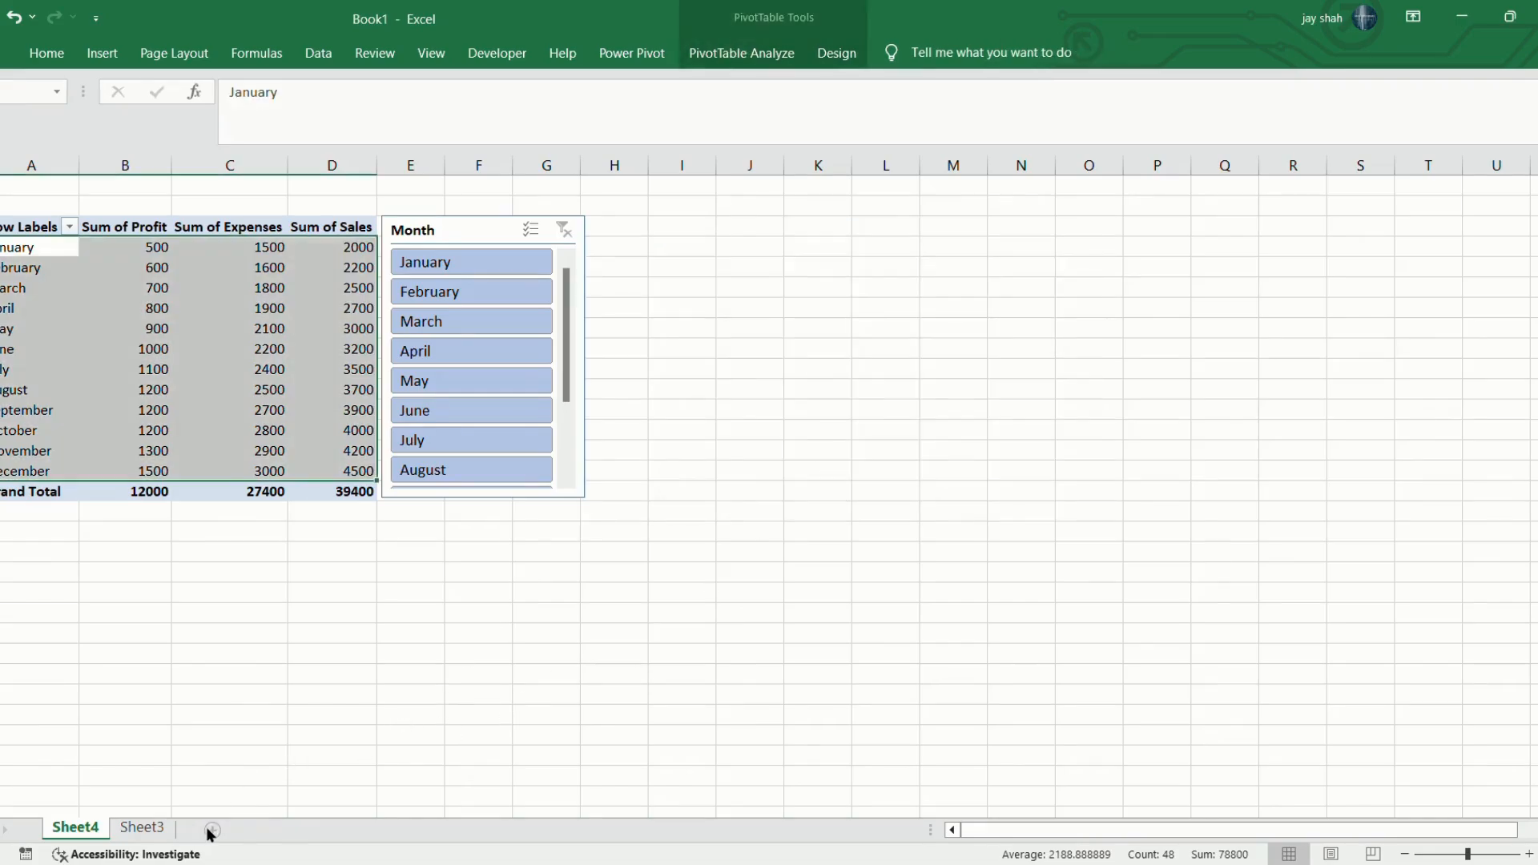
click(212, 830)
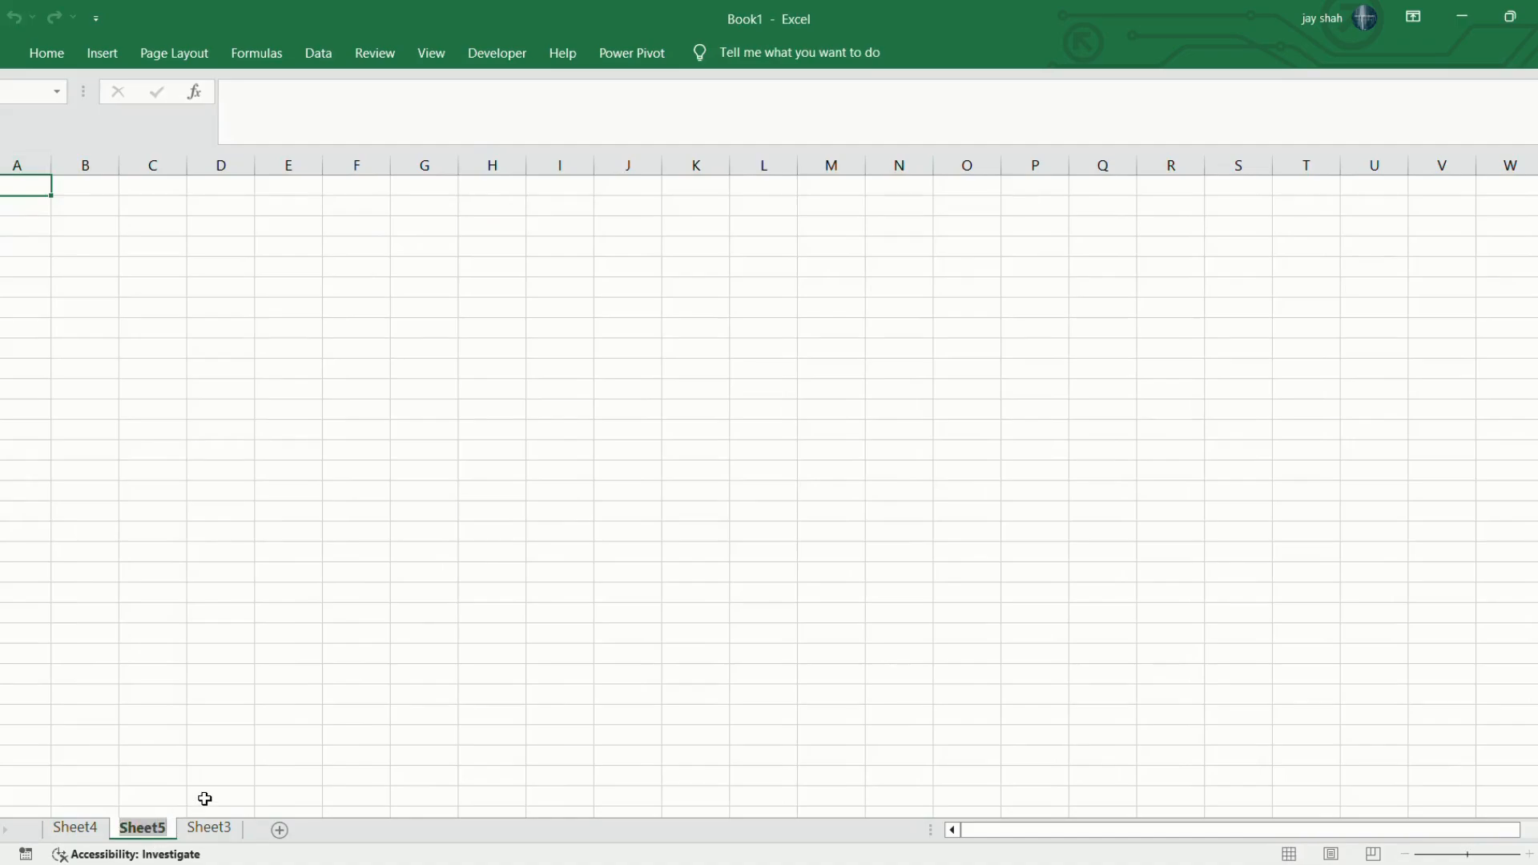
text(dashboard)
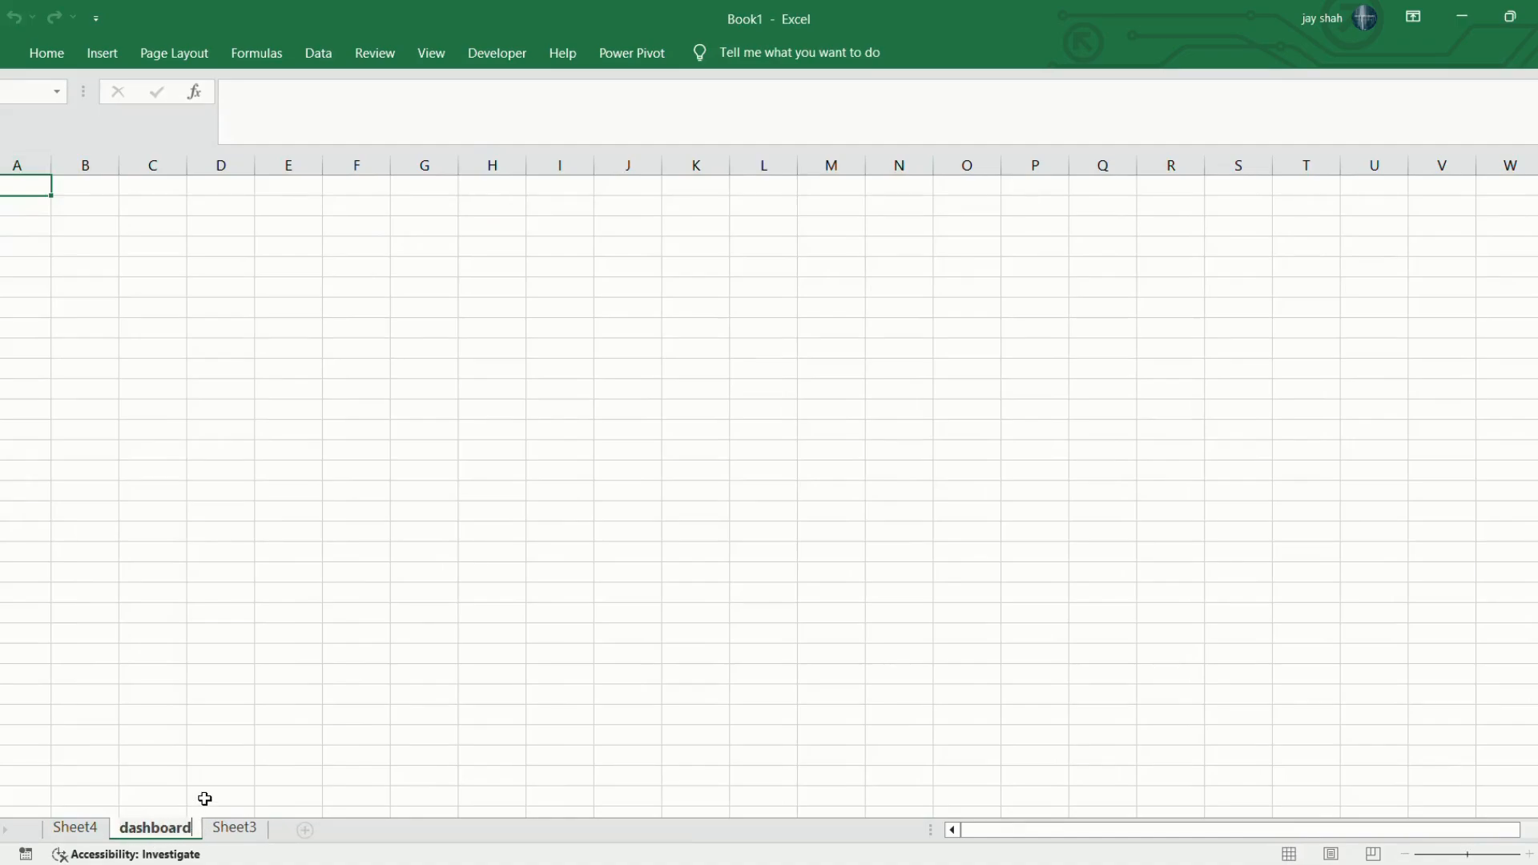
key(Return)
key(ctrl+v)
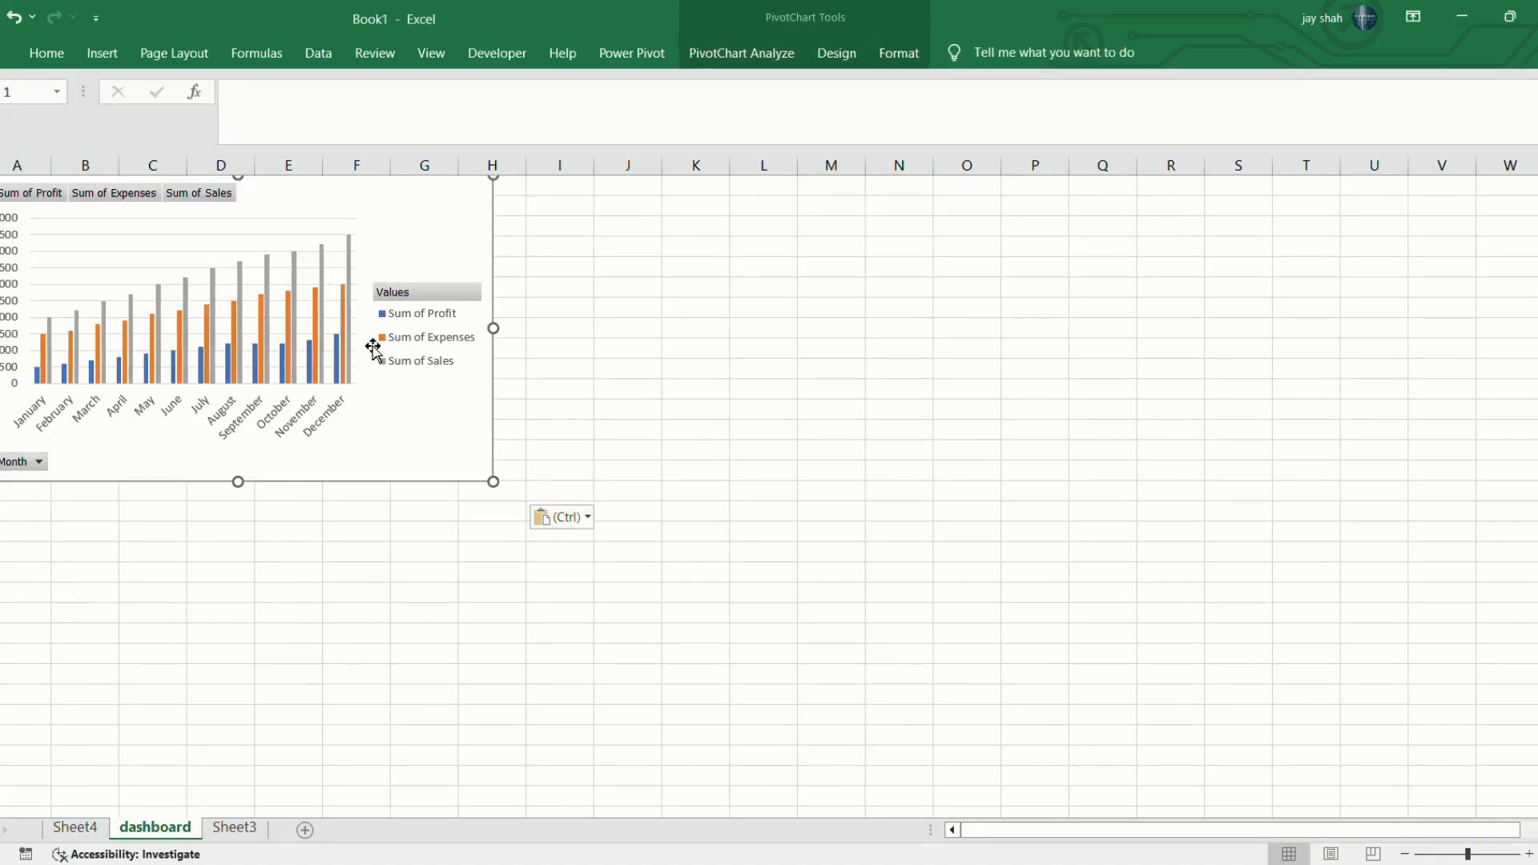
drag(493, 482, 607, 552)
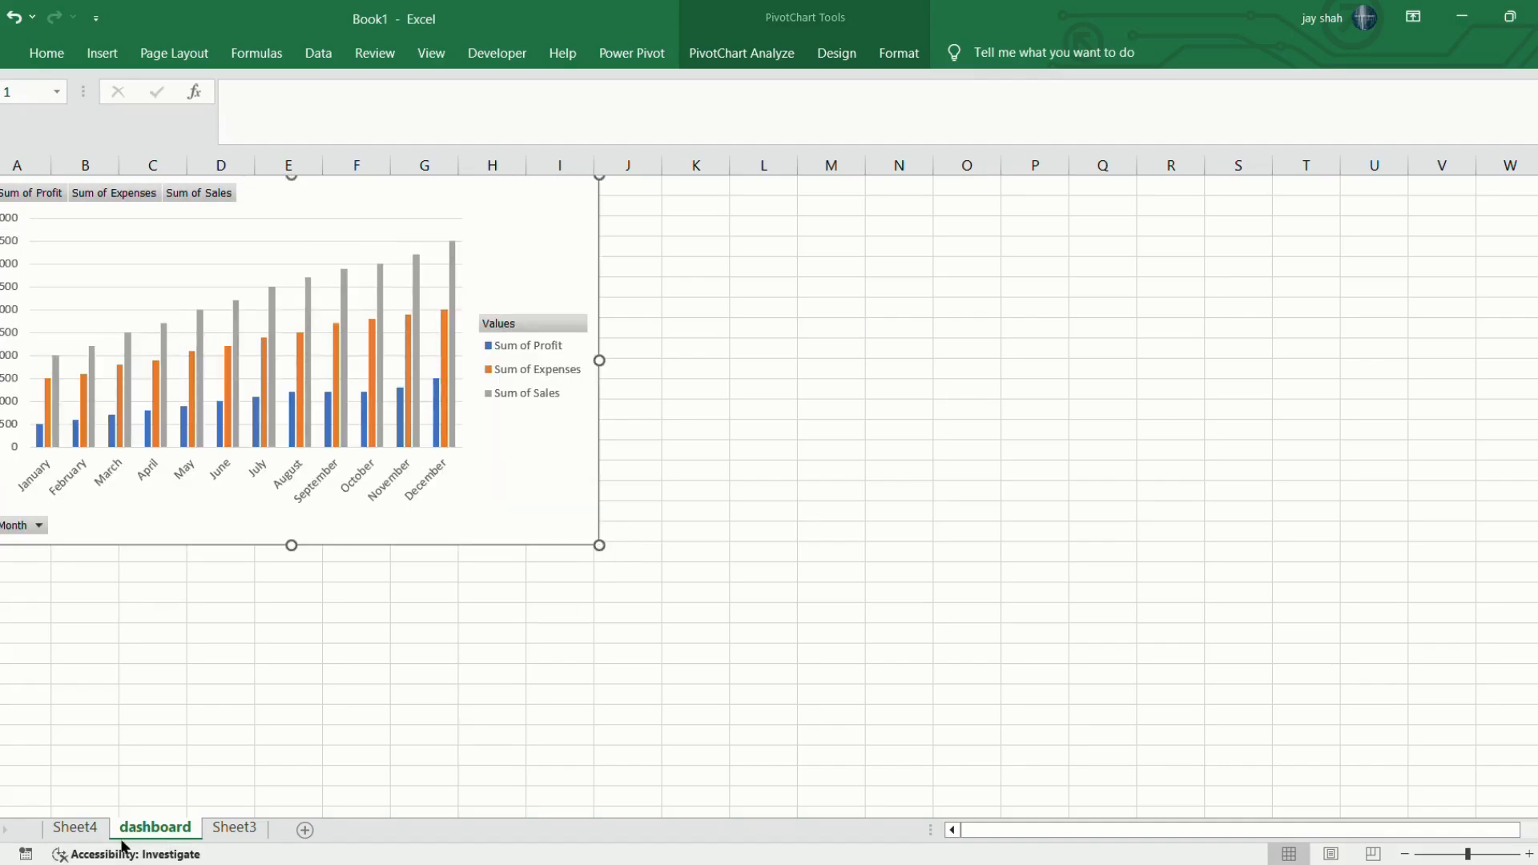
Move the Month slicer from Sheet4 to the dashboard sheet and place it against the chart's edge at column J.
click(223, 829)
click(72, 830)
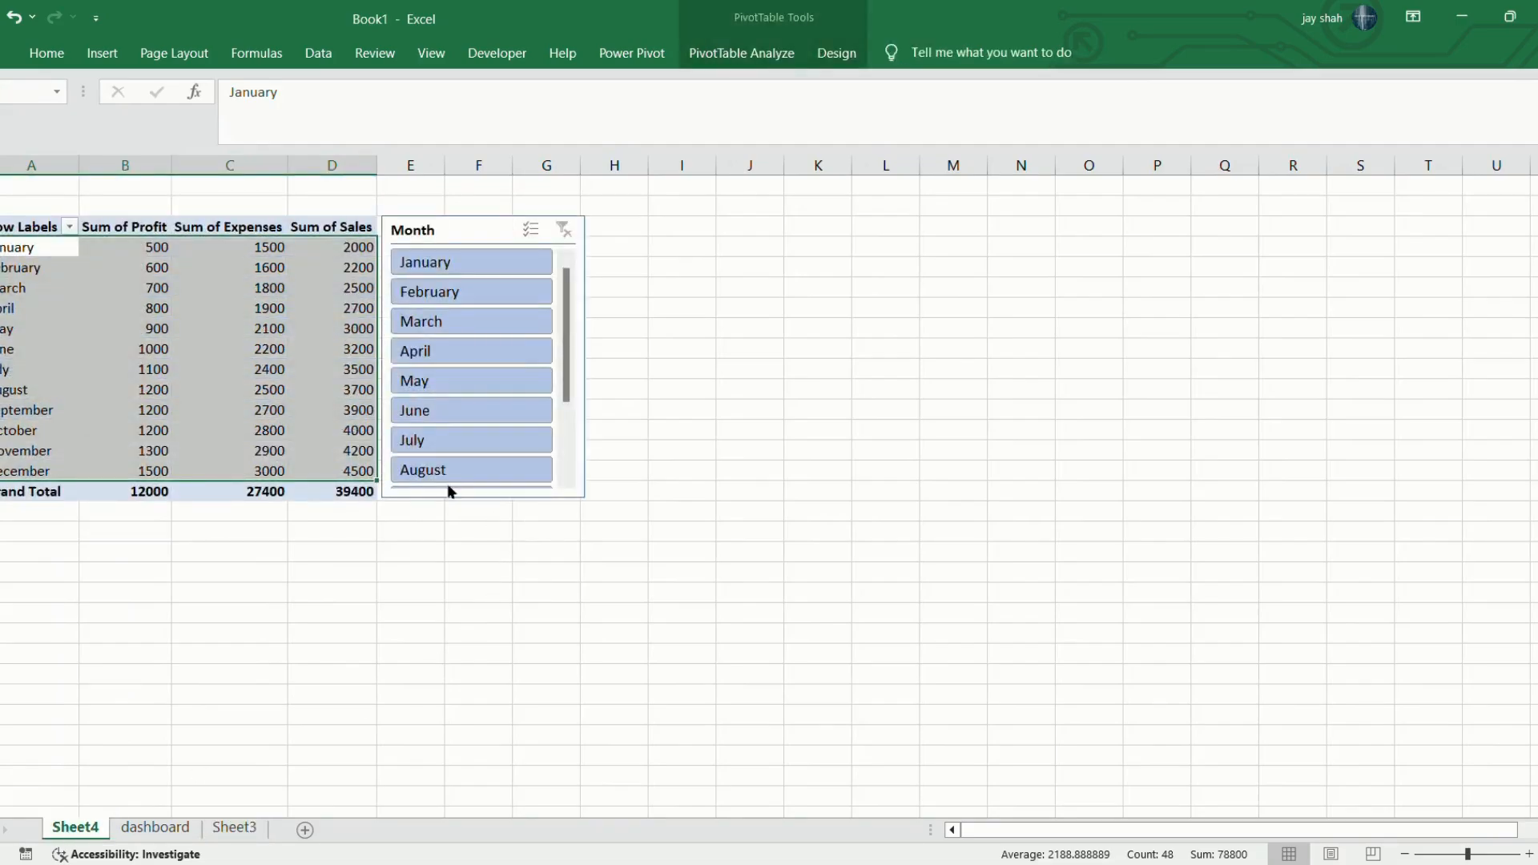
click(464, 240)
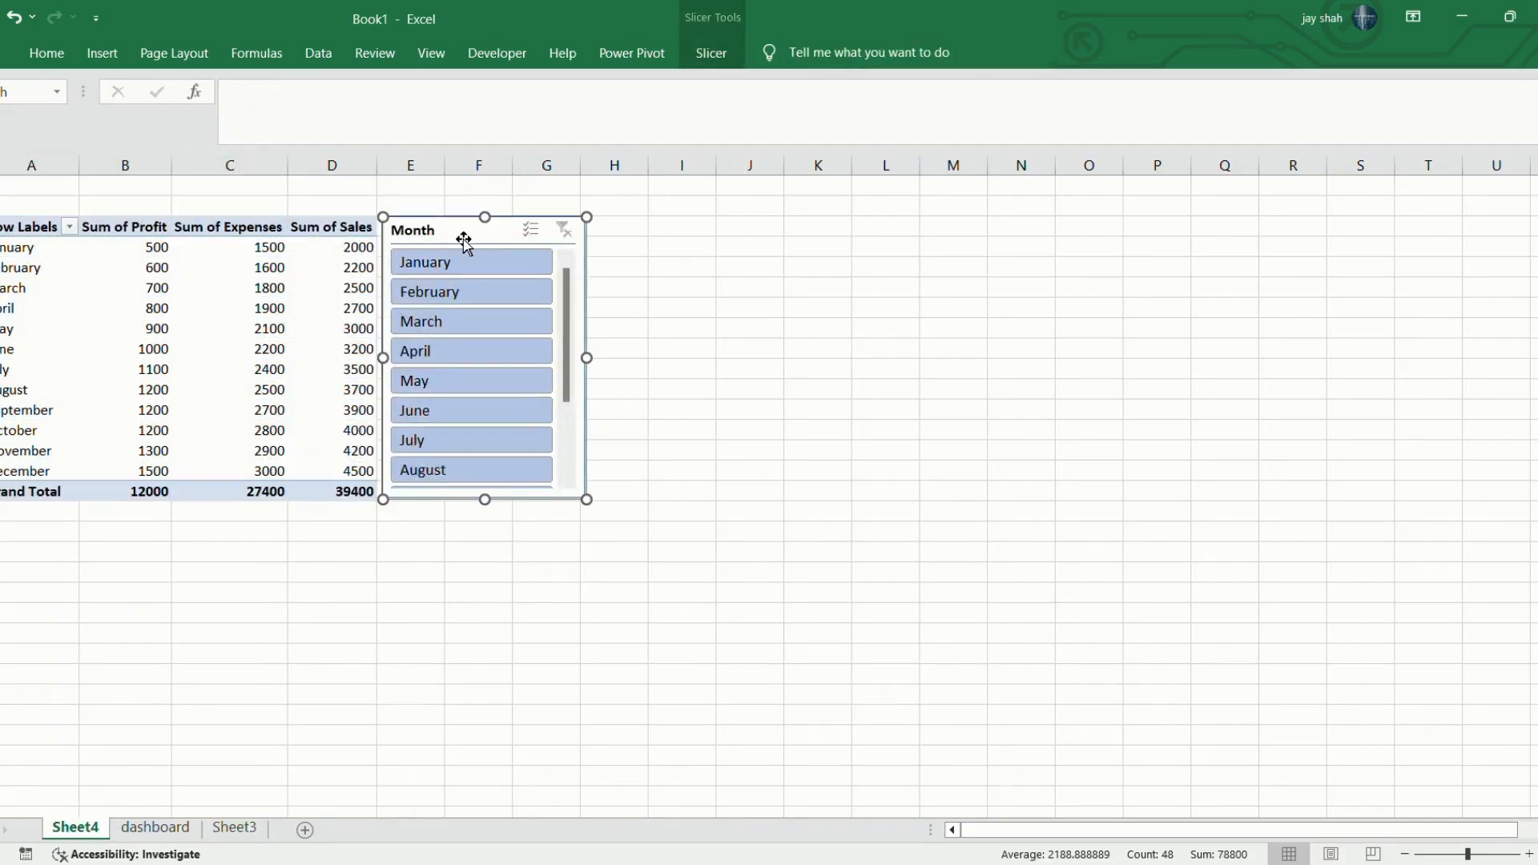
key(Delete)
click(160, 832)
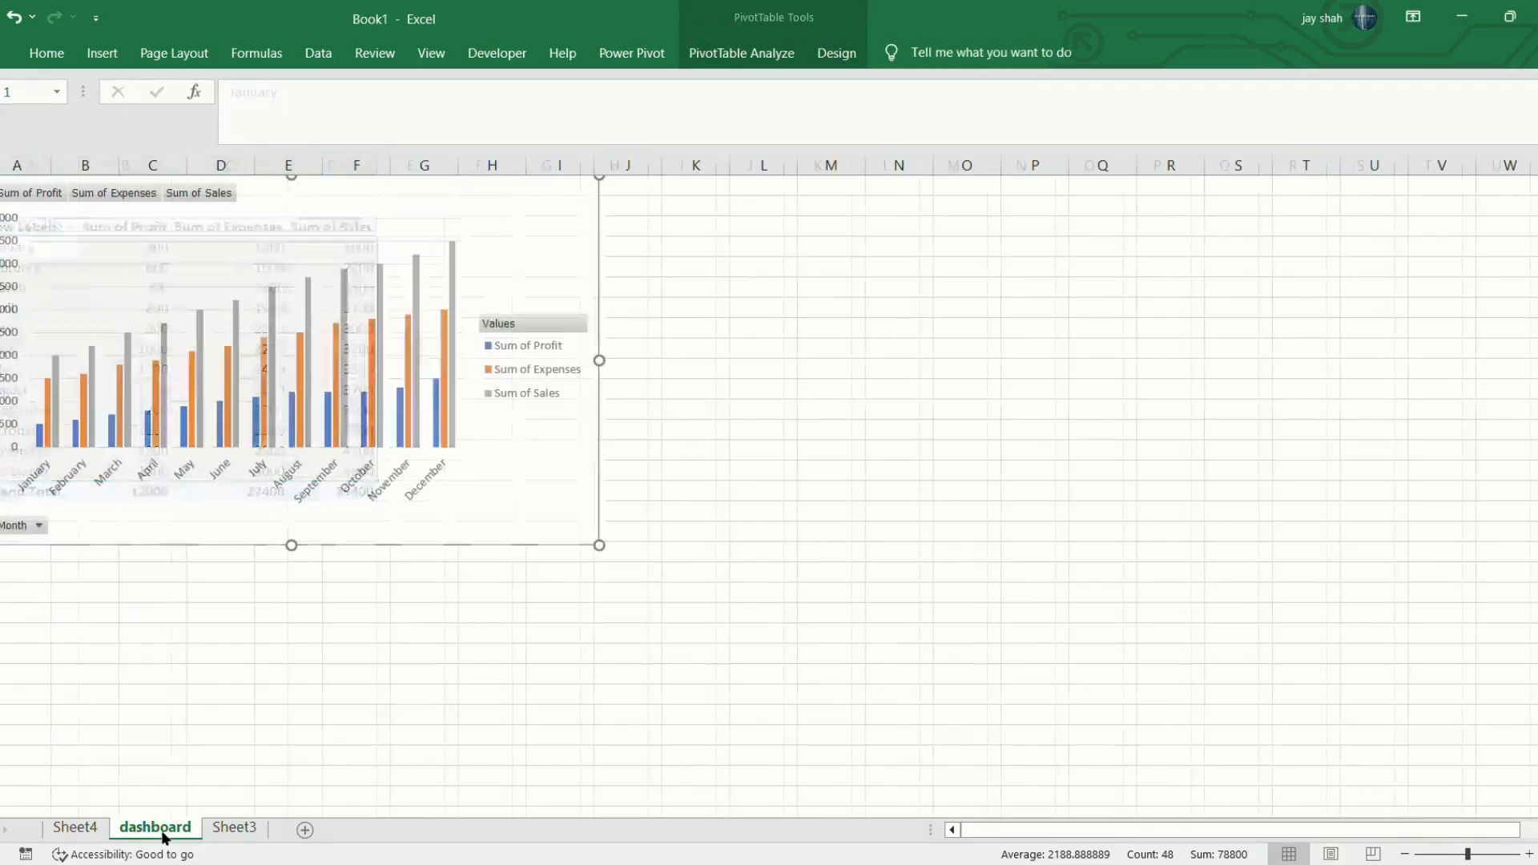
click(701, 354)
key(ctrl+v)
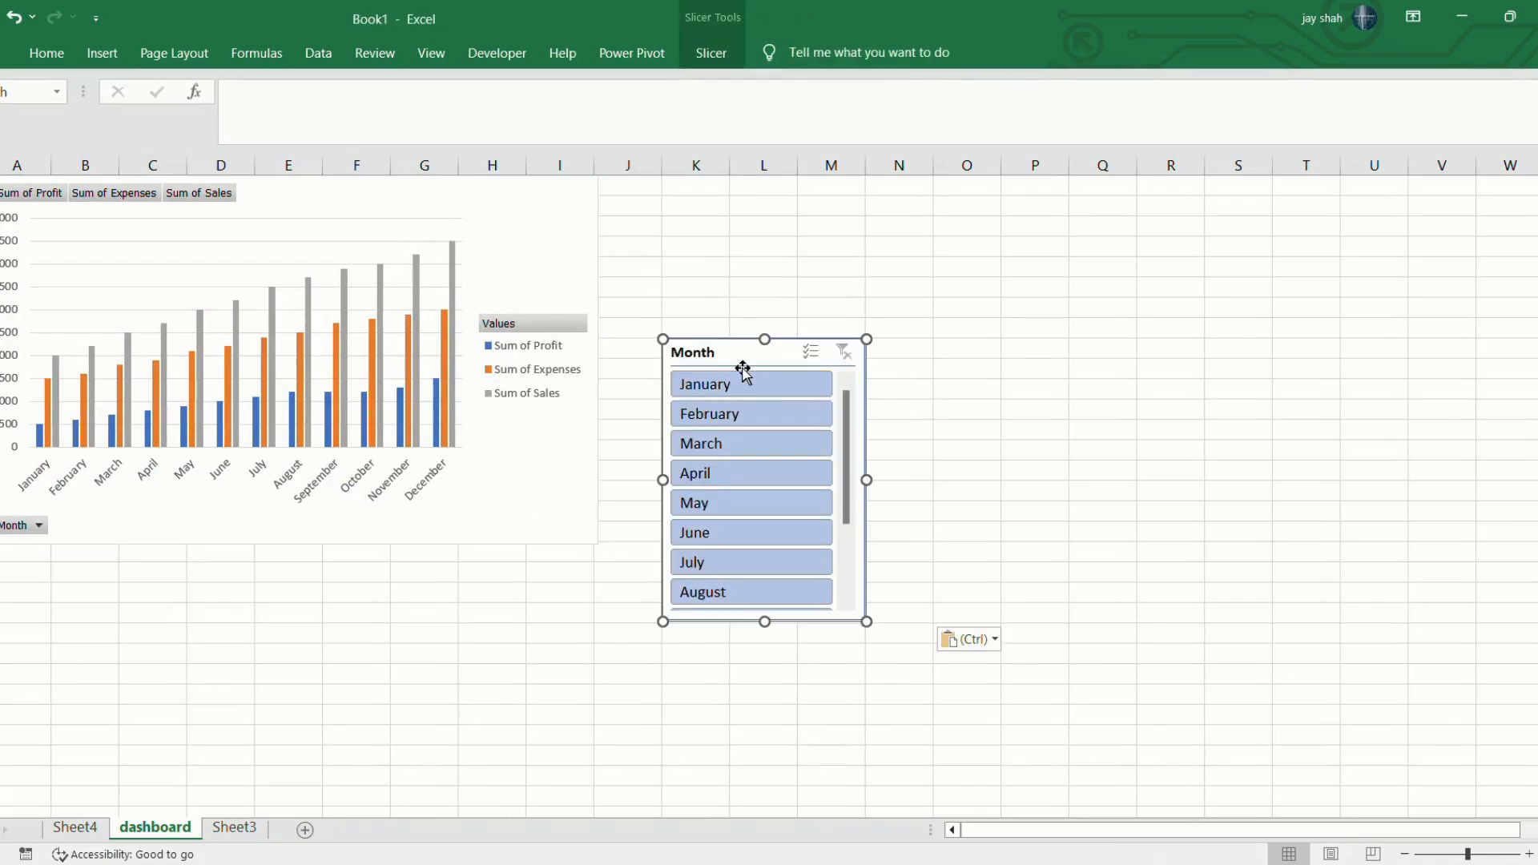
drag(743, 368, 681, 206)
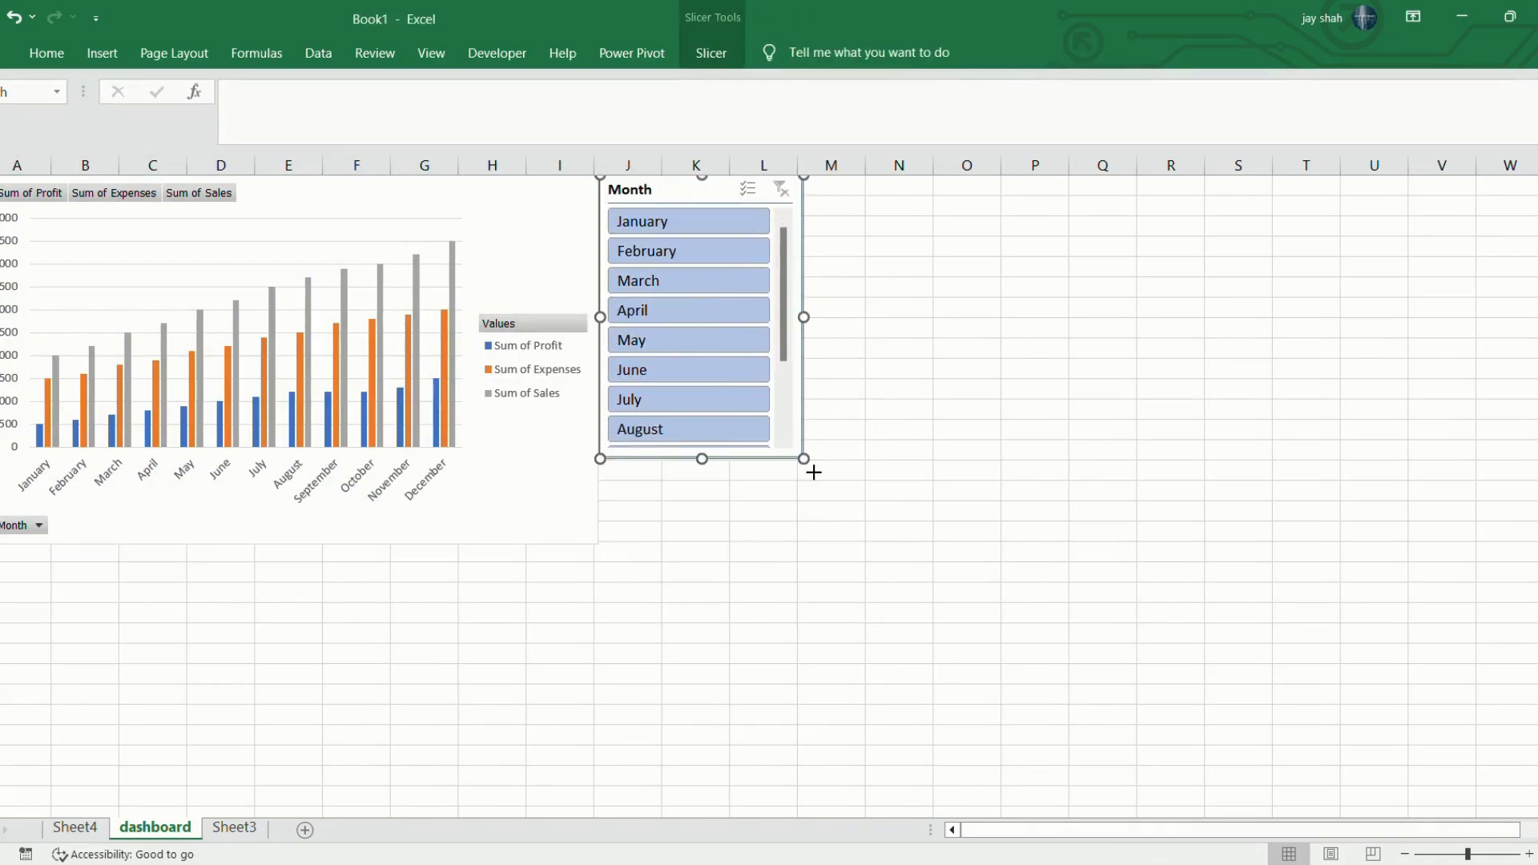
Reposition the Month slicer to start at column P and enlarge it so that all twelve months fit without scrolling.
drag(813, 472, 867, 556)
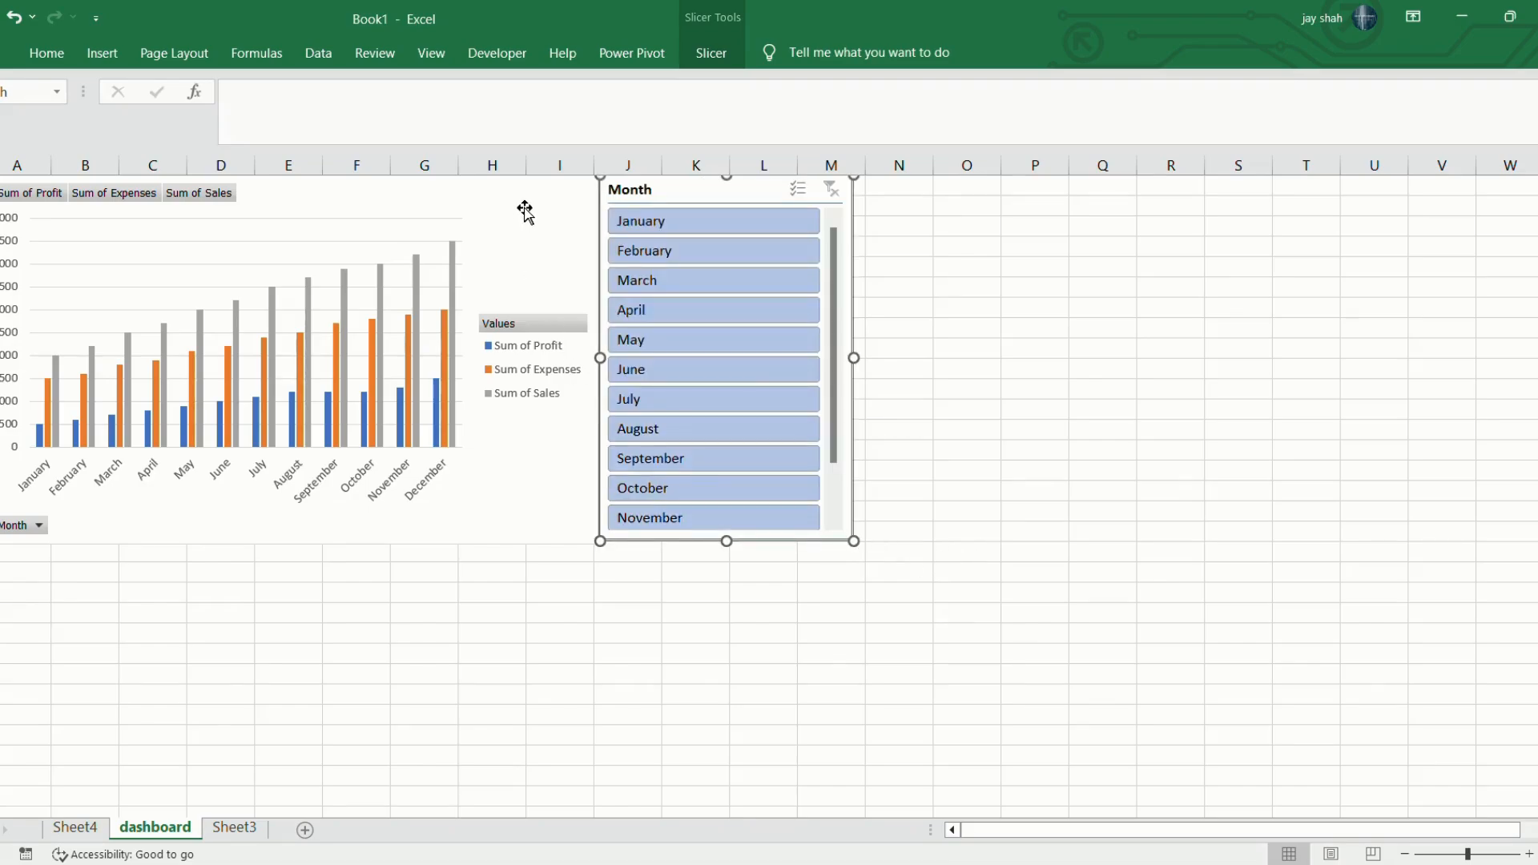
drag(762, 203, 1498, 186)
drag(1335, 541, 1004, 556)
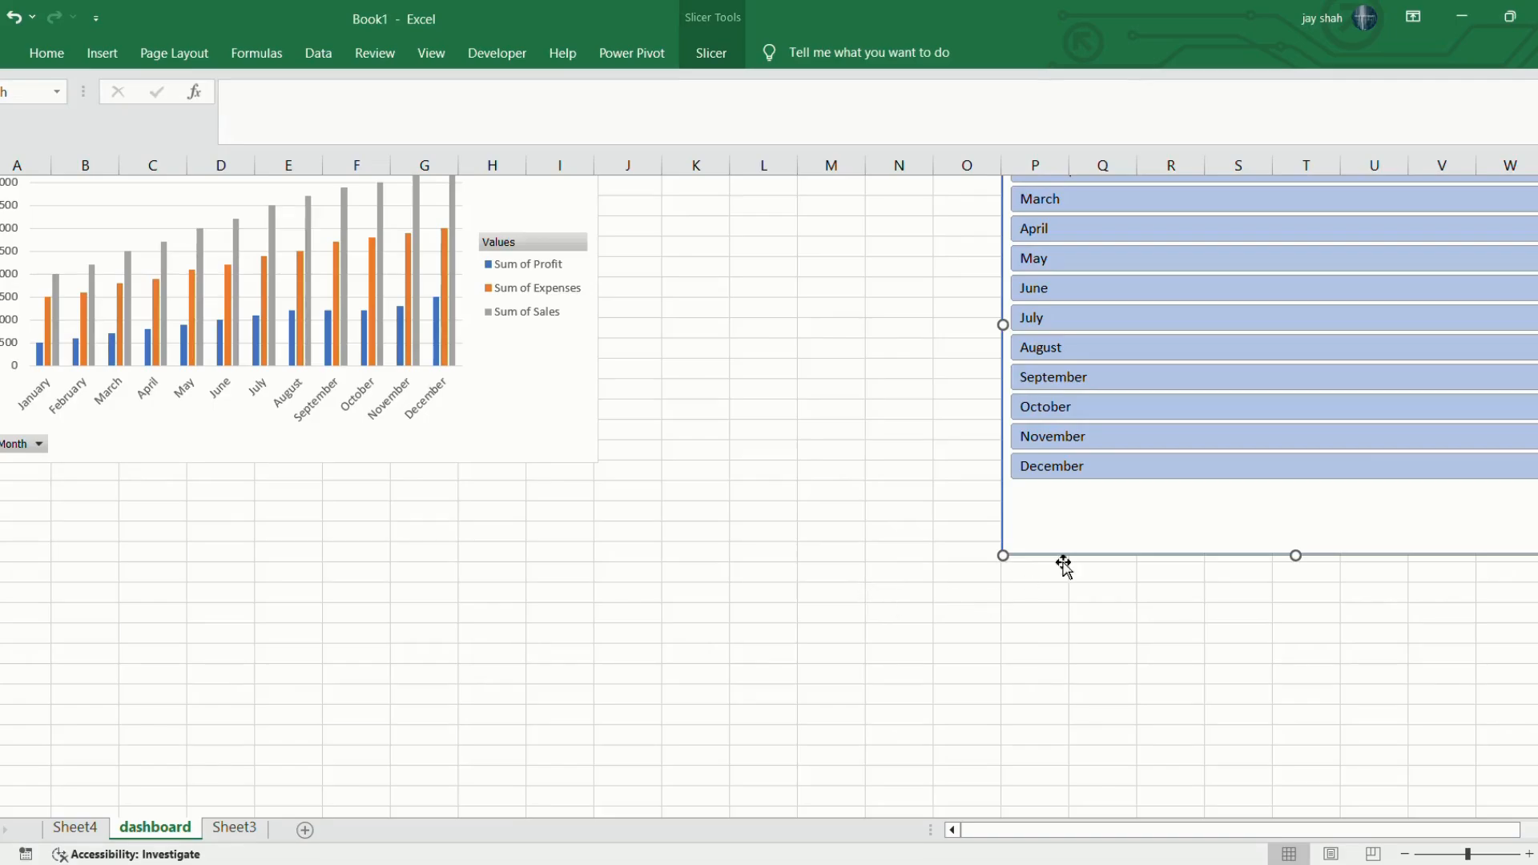
scroll(1066, 289, up, 2)
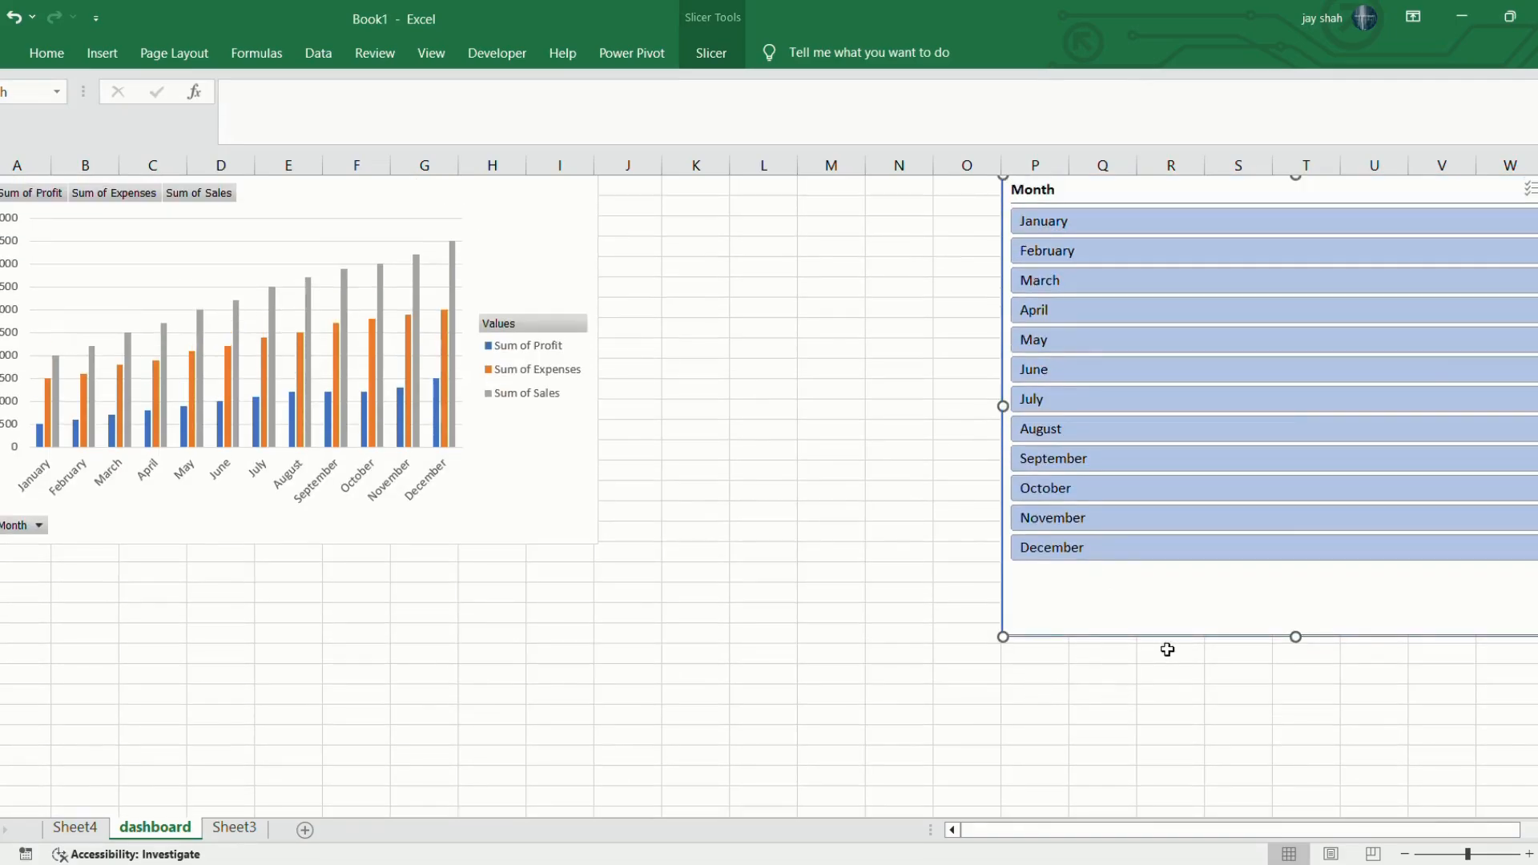
drag(1296, 639, 1298, 830)
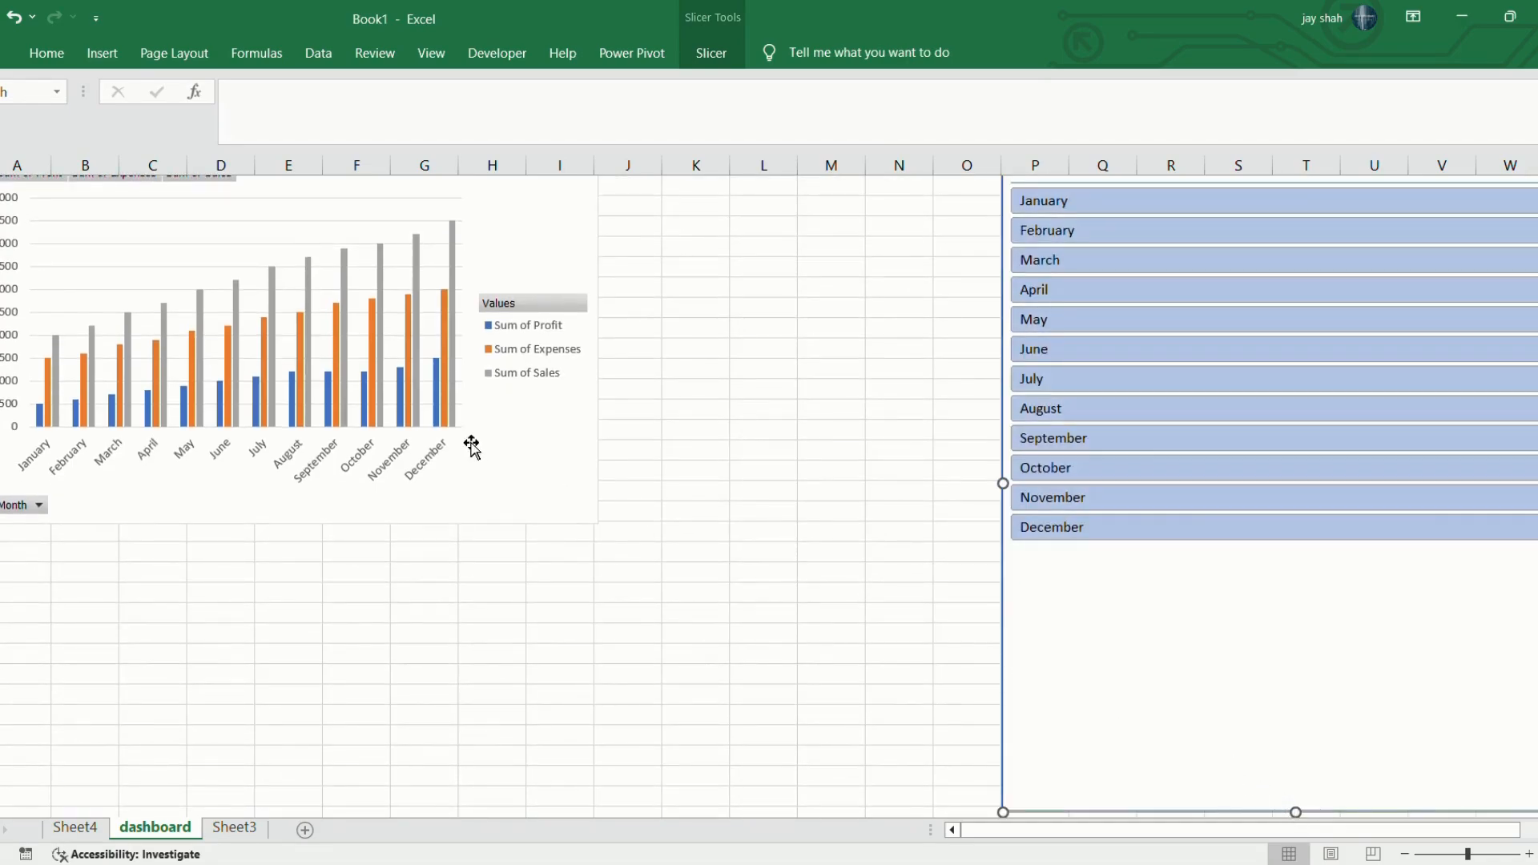
Enlarge the dashboard PivotChart to fill the space up to the Month slicer at column P.
click(584, 512)
drag(603, 535, 1002, 772)
scroll(1008, 781, up, 1)
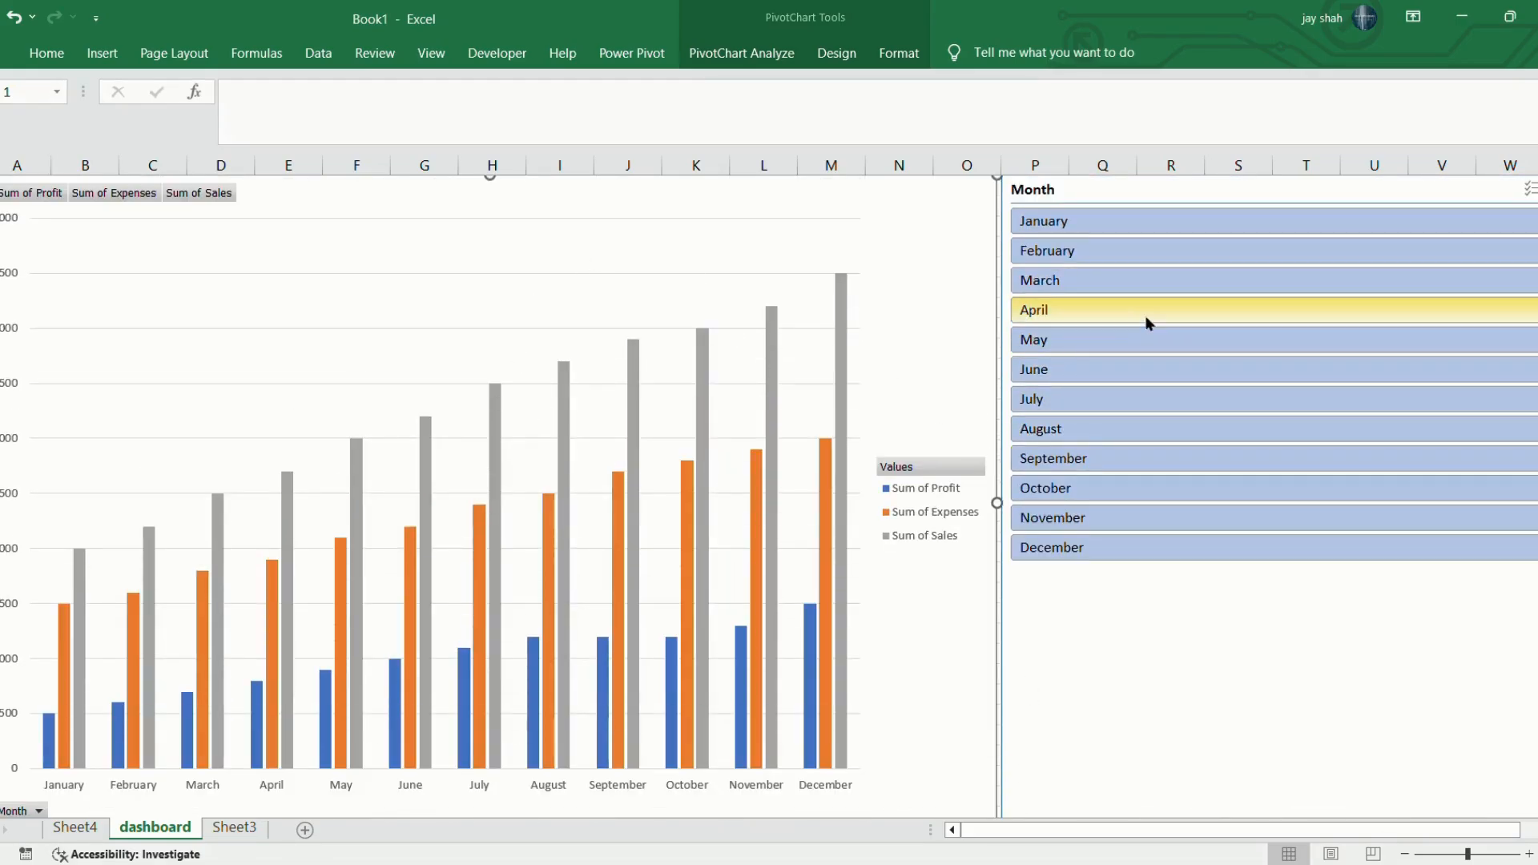
Test the Month slicer by filtering the dashboard chart to March, October and finally January.
click(1122, 277)
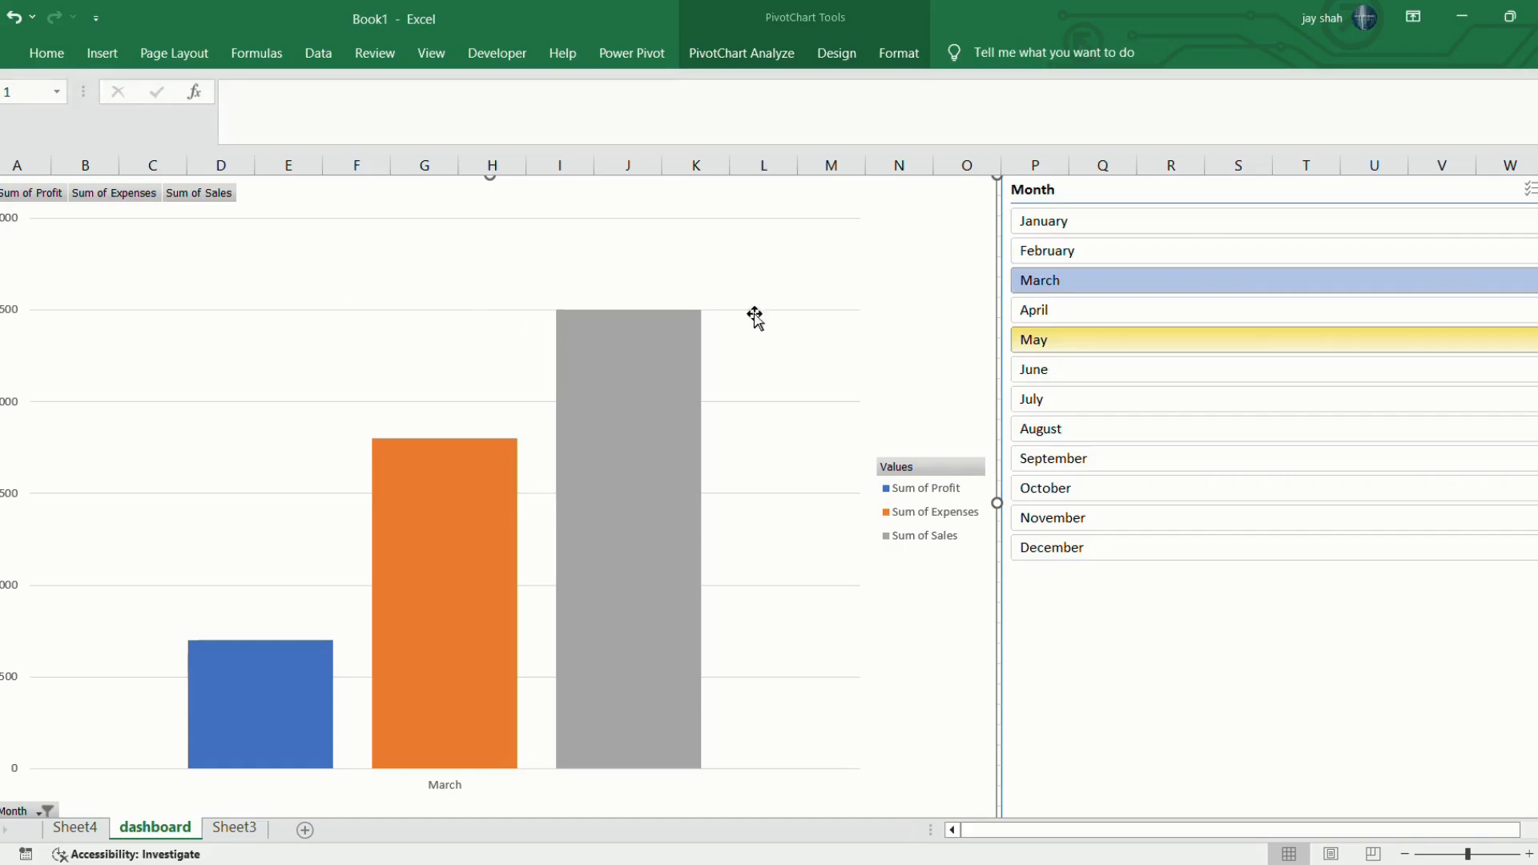
click(1072, 495)
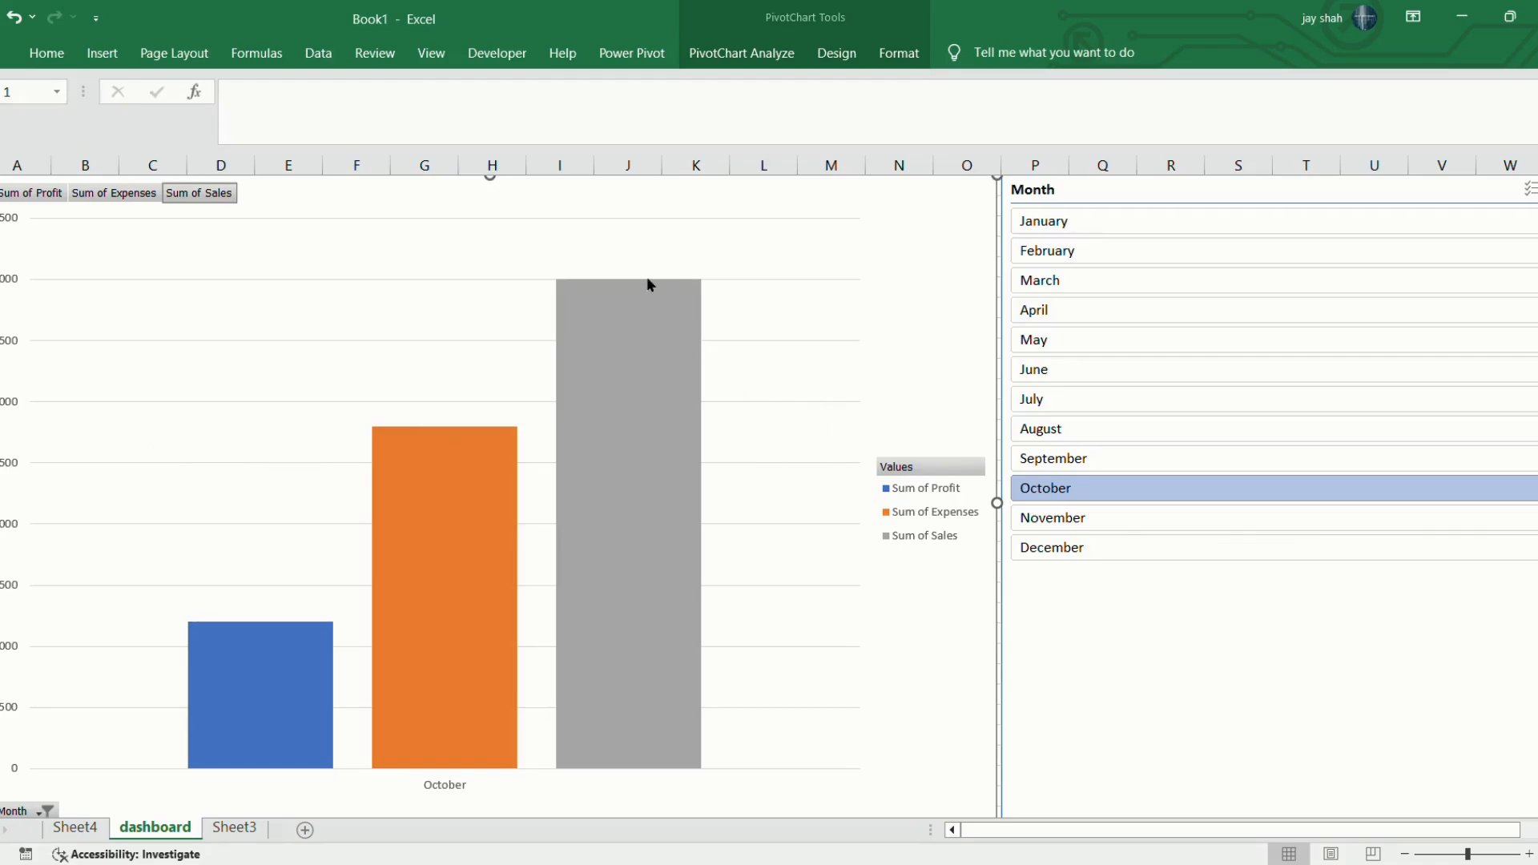
click(1141, 215)
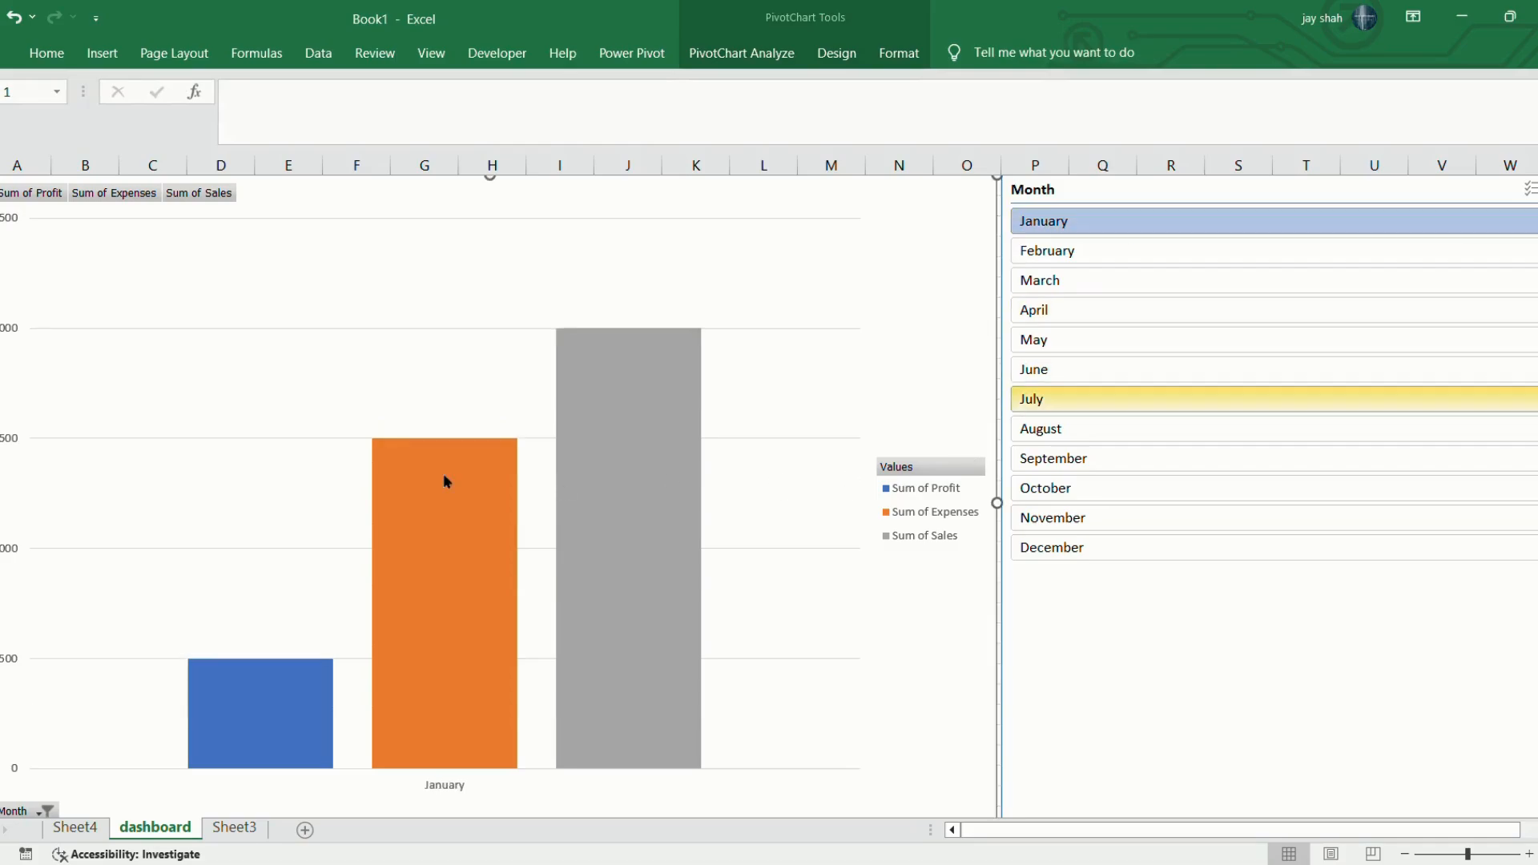